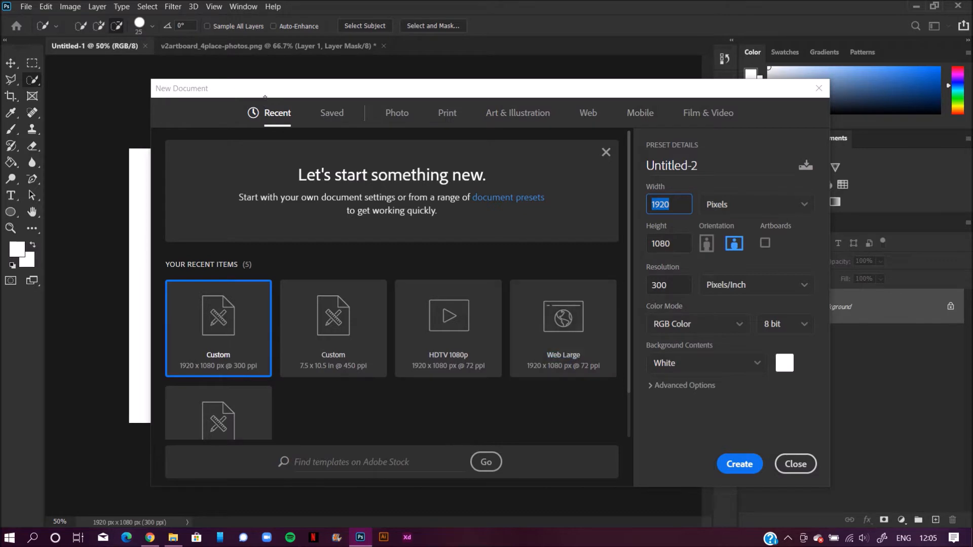
# Create a new 1920 x 1080 pixel document at 300 pixels/inch in RGB color with a white background.
pyautogui.press('Tab')
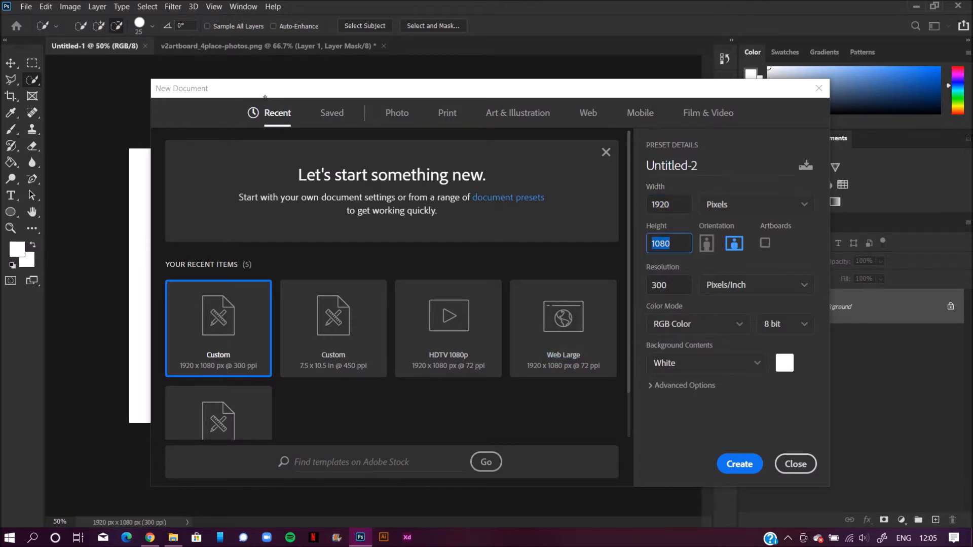
pyautogui.press('Tab')
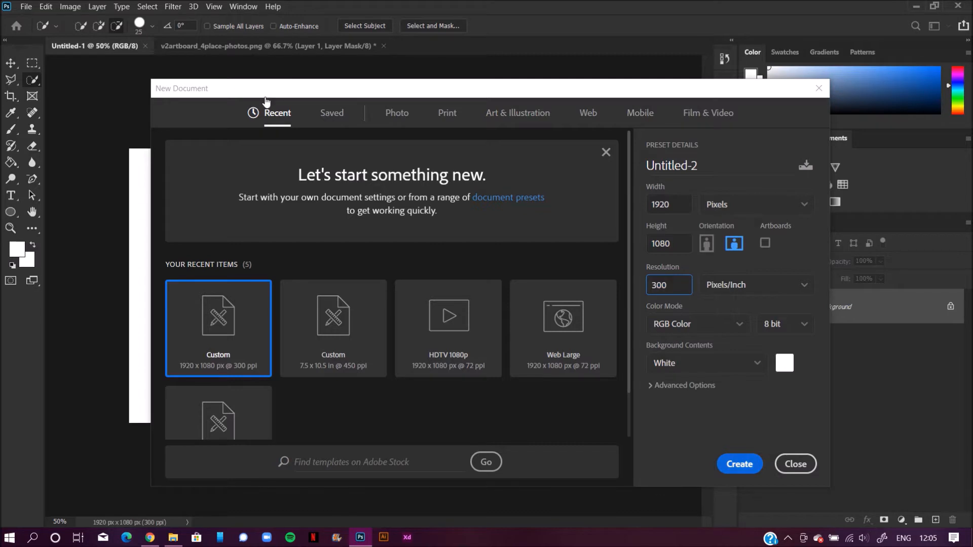
pyautogui.press('Return')
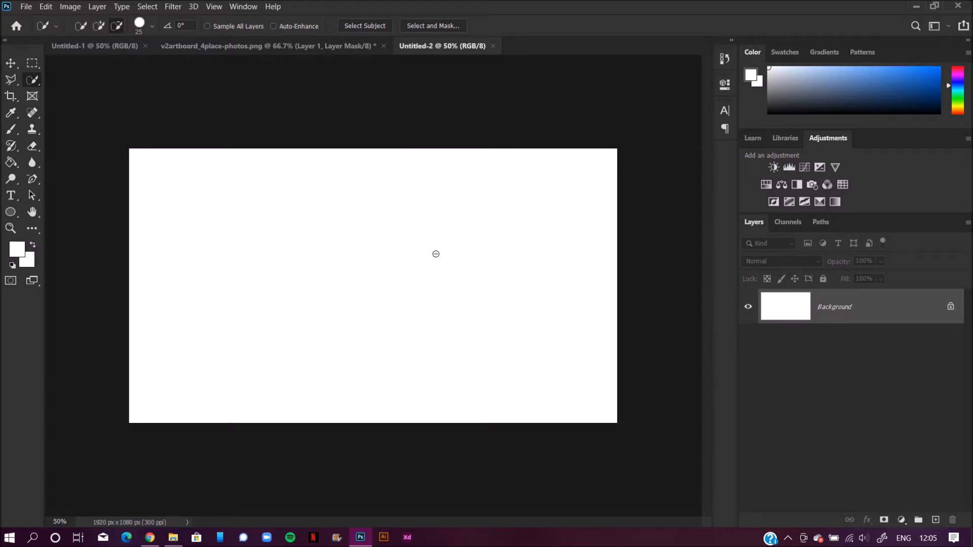
# Copy the tablet mockup layer from v2artboard_4place-photos.png into the new Untitled-2 document with the Move tool.
pyautogui.click(329, 45)
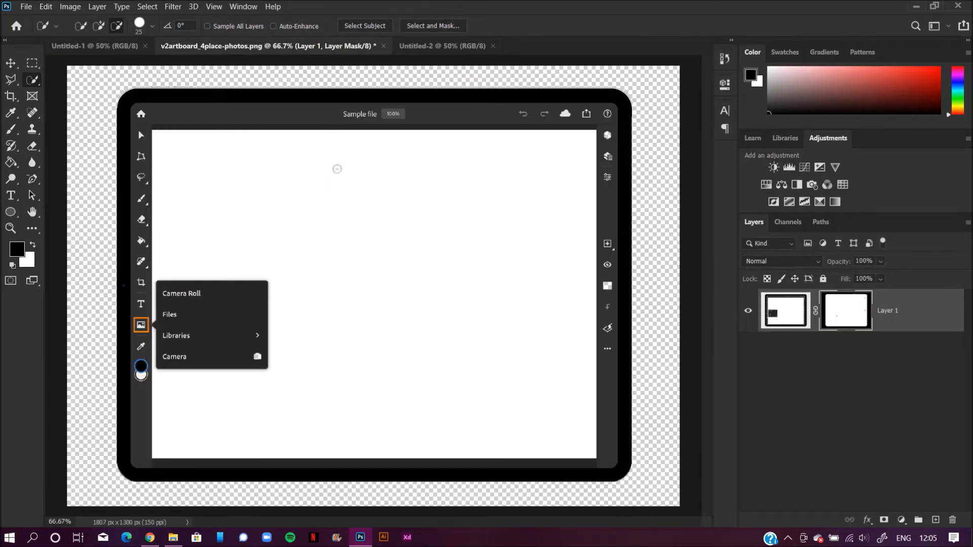
pyautogui.click(11, 64)
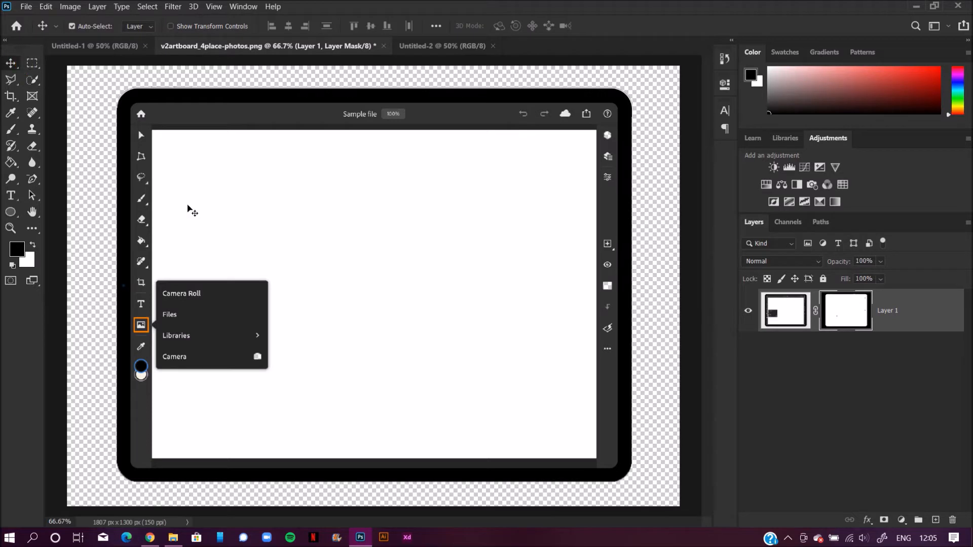
pyautogui.moveTo(350, 255); pyautogui.dragTo(406, 275)
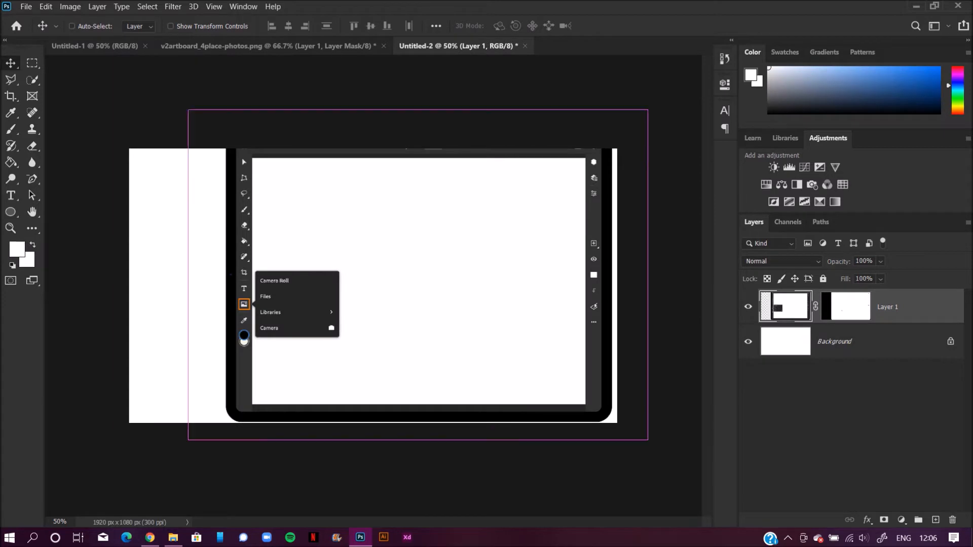
# Scale the tablet layer down to about 71% and position it vertically centered in the right part of the canvas.
pyautogui.press('t')
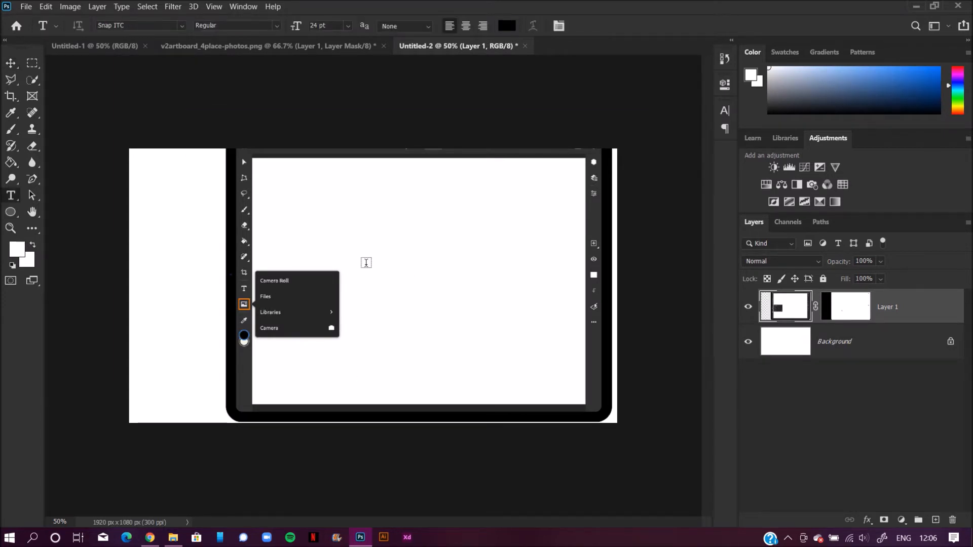
pyautogui.click(10, 63)
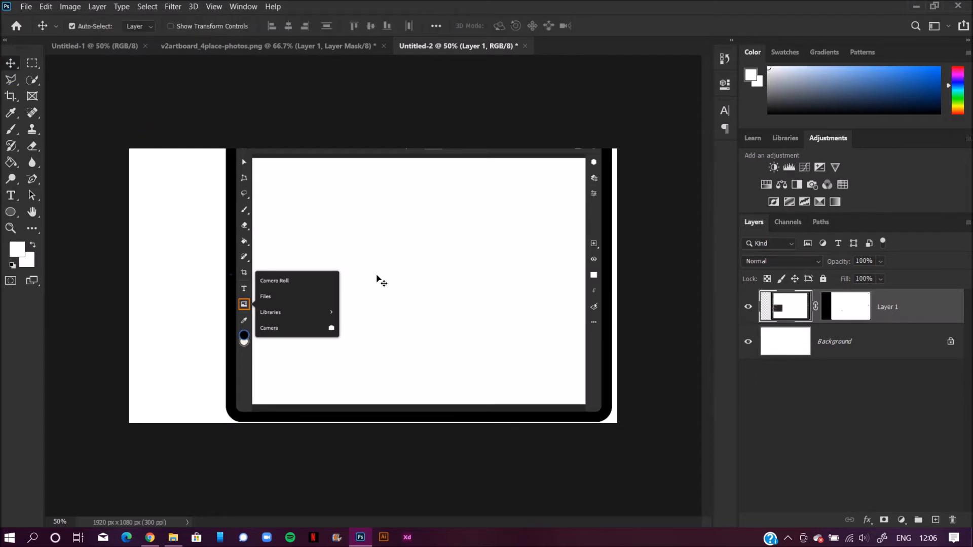
pyautogui.hotkey('ctrl', 't')
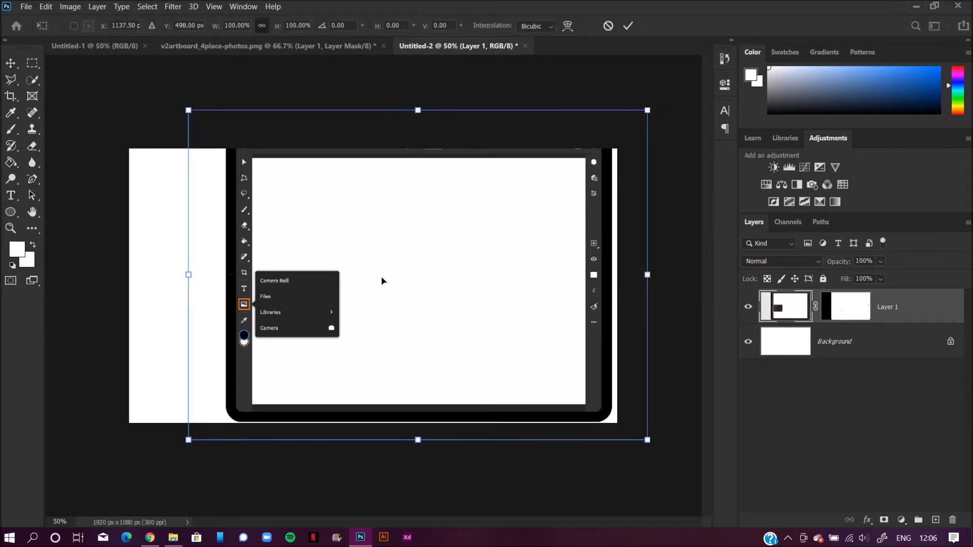
pyautogui.moveTo(647, 440); pyautogui.dragTo(552, 370)
pyautogui.moveTo(441, 278); pyautogui.dragTo(474, 312)
pyautogui.moveTo(257, 411); pyautogui.dragTo(299, 388)
pyautogui.moveTo(453, 355); pyautogui.dragTo(434, 358)
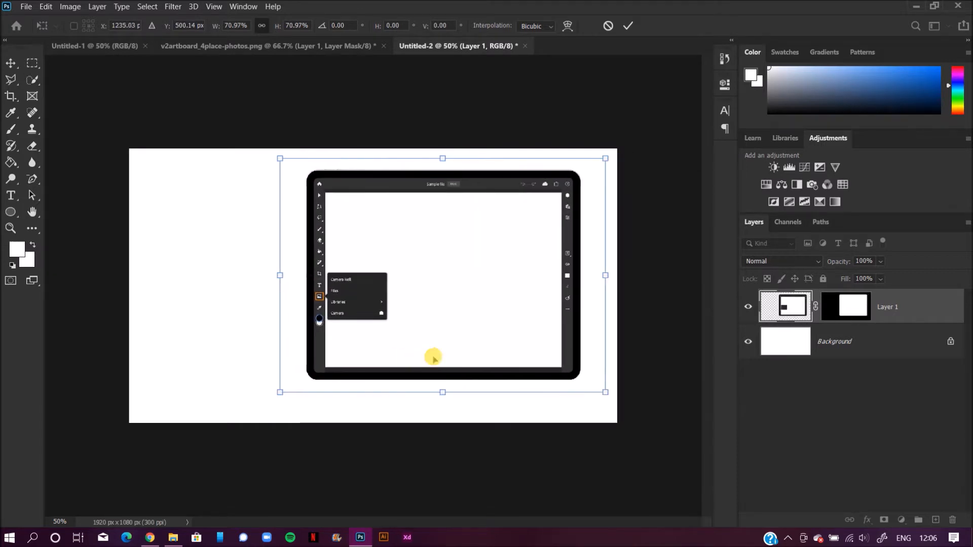
pyautogui.click(607, 395)
pyautogui.click(607, 393)
pyautogui.moveTo(461, 317); pyautogui.dragTo(479, 329)
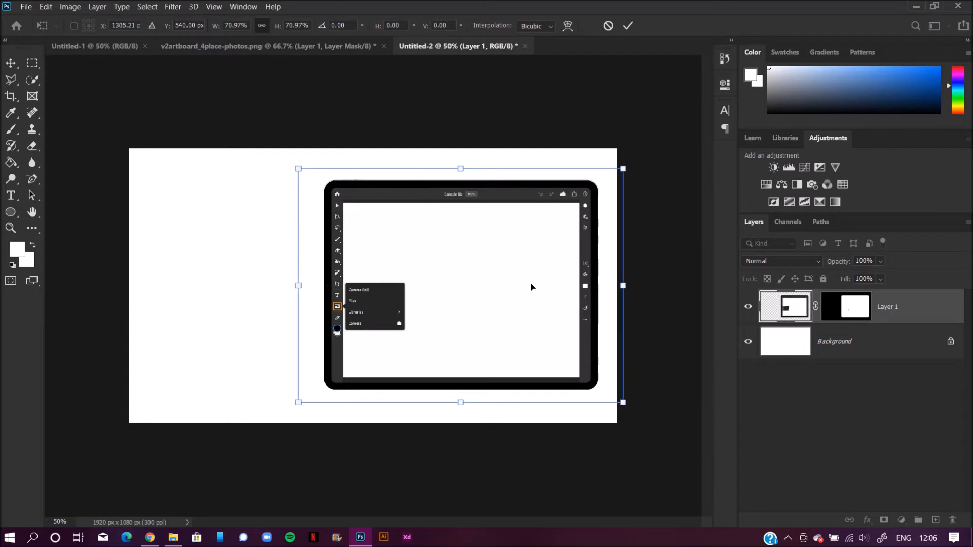
pyautogui.click(628, 26)
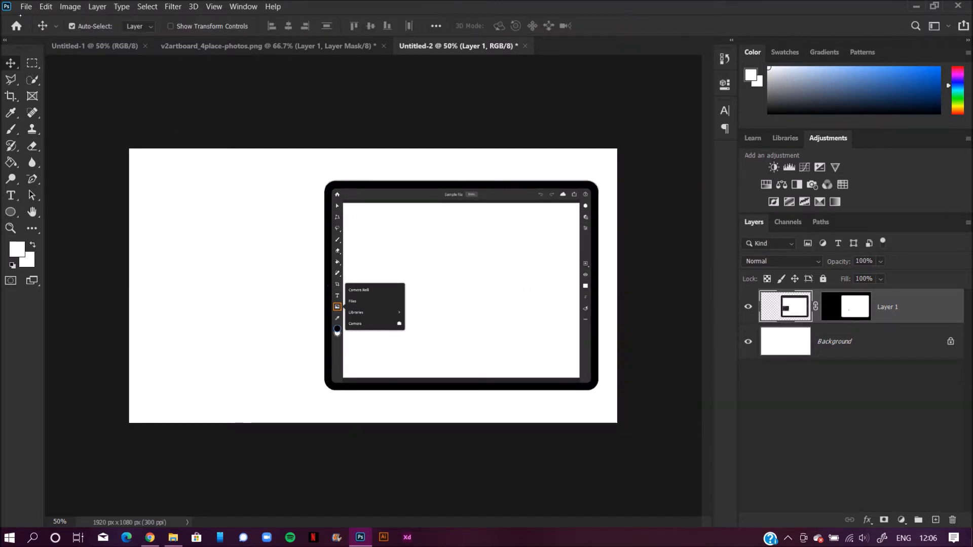
# Place the FUTU image from the PS Stuff folder on the Desktop as an embedded object.
pyautogui.click(24, 8)
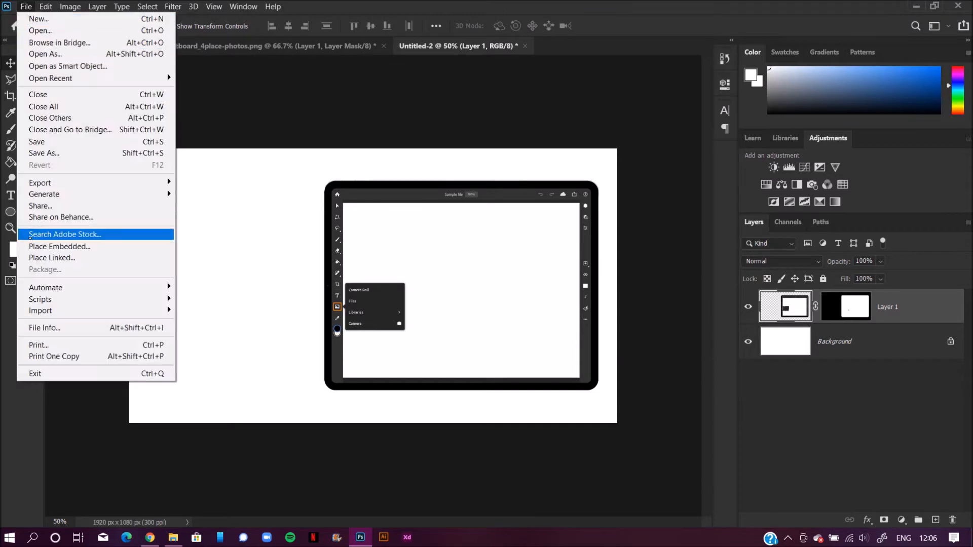
pyautogui.click(32, 247)
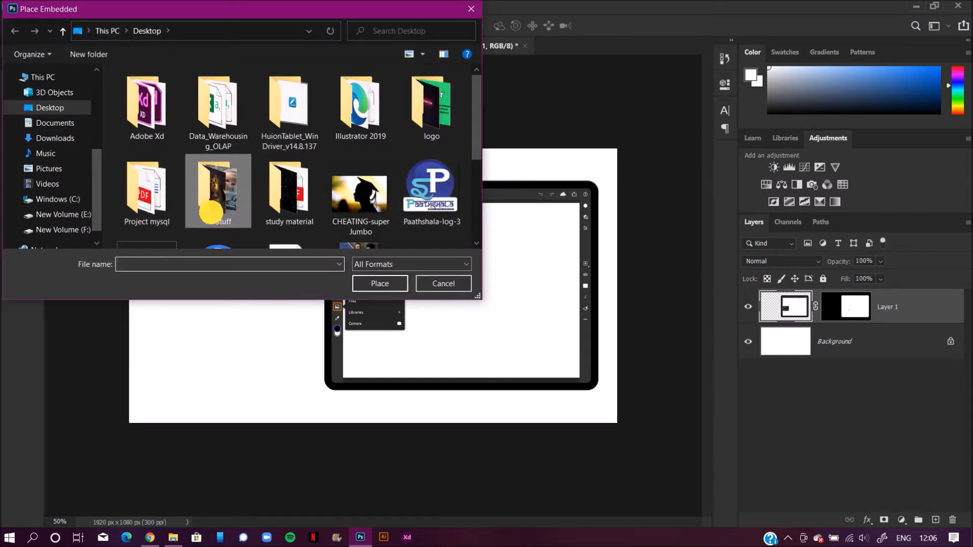
pyautogui.doubleClick(228, 208)
pyautogui.moveTo(476, 80); pyautogui.dragTo(477, 137)
pyautogui.click(439, 105)
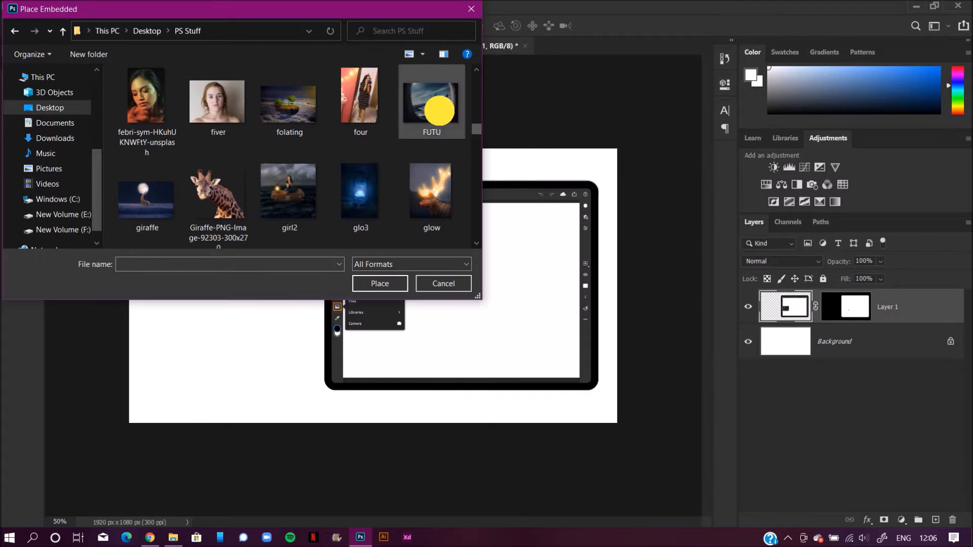
pyautogui.click(362, 282)
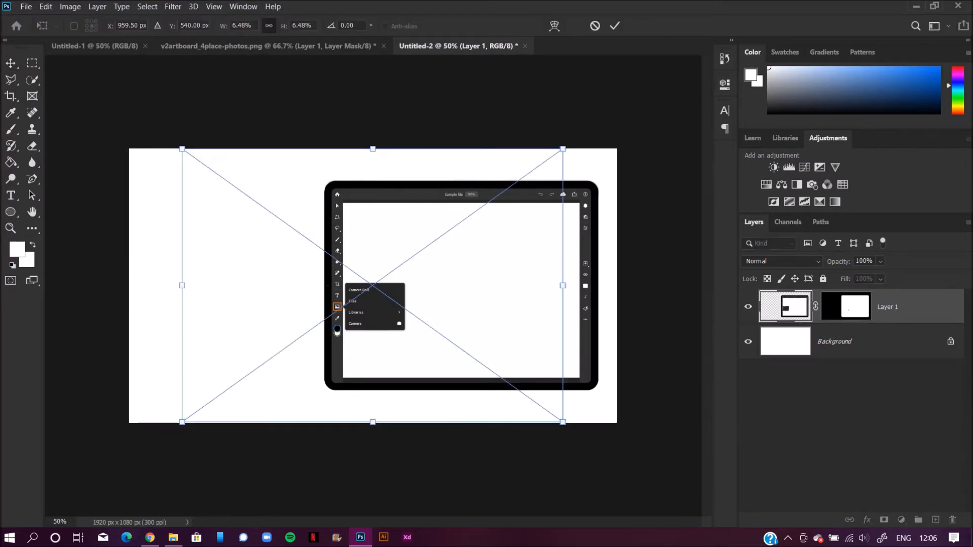
# Scale the placed FUTU picture to about 3.94% and position it over the tablet's white canvas area.
pyautogui.moveTo(563, 421); pyautogui.dragTo(414, 294)
pyautogui.moveTo(366, 227); pyautogui.dragTo(520, 284)
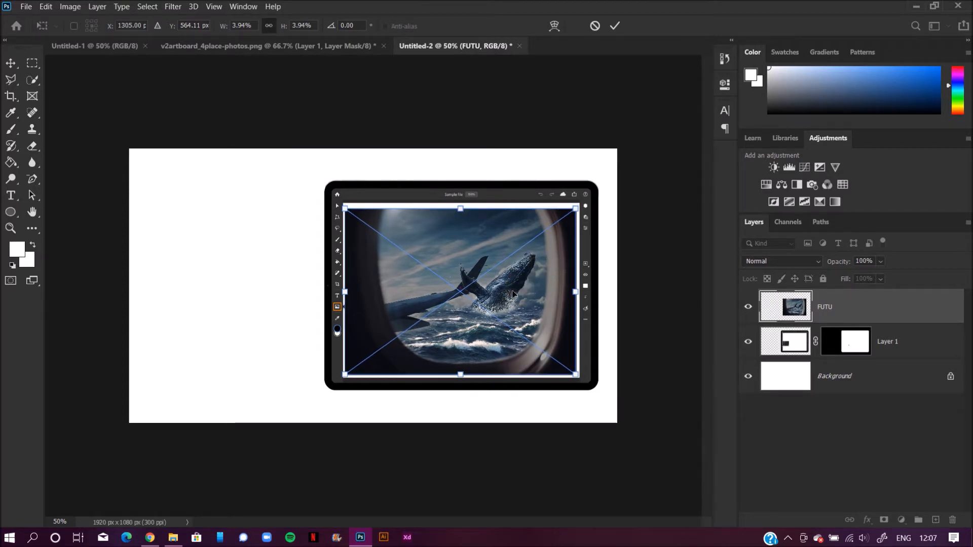
pyautogui.click(472, 238)
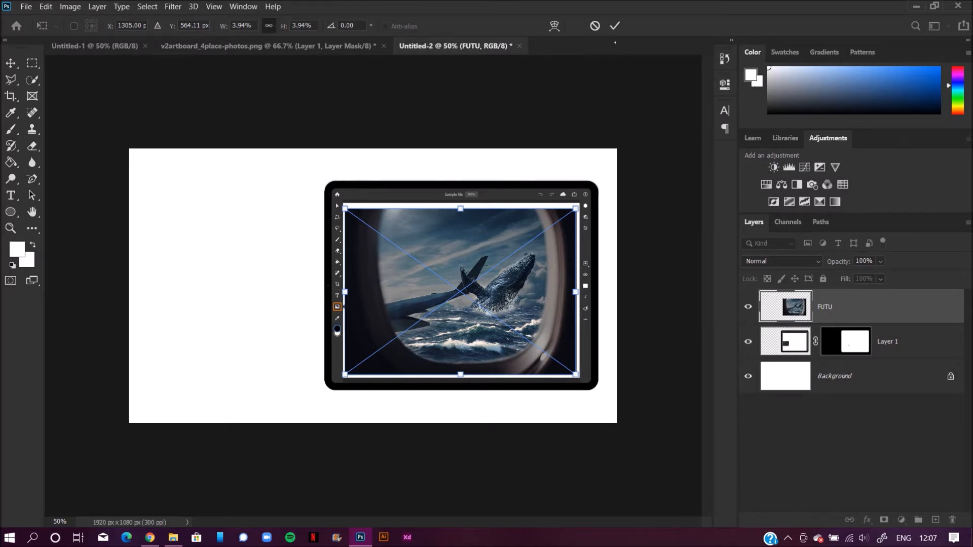
pyautogui.click(615, 26)
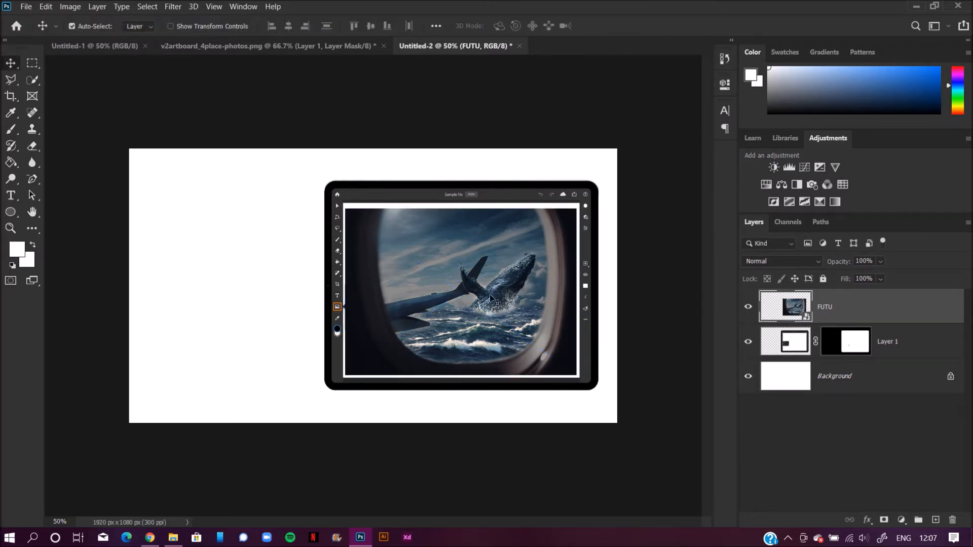
# Nudge the FUTU whale picture slightly upward inside the tablet's canvas area.
pyautogui.moveTo(441, 303)
pyautogui.mouseDown()
pyautogui.moveTo(439, 292)
pyautogui.moveTo(451, 306)
pyautogui.moveTo(452, 295)
pyautogui.mouseUp()
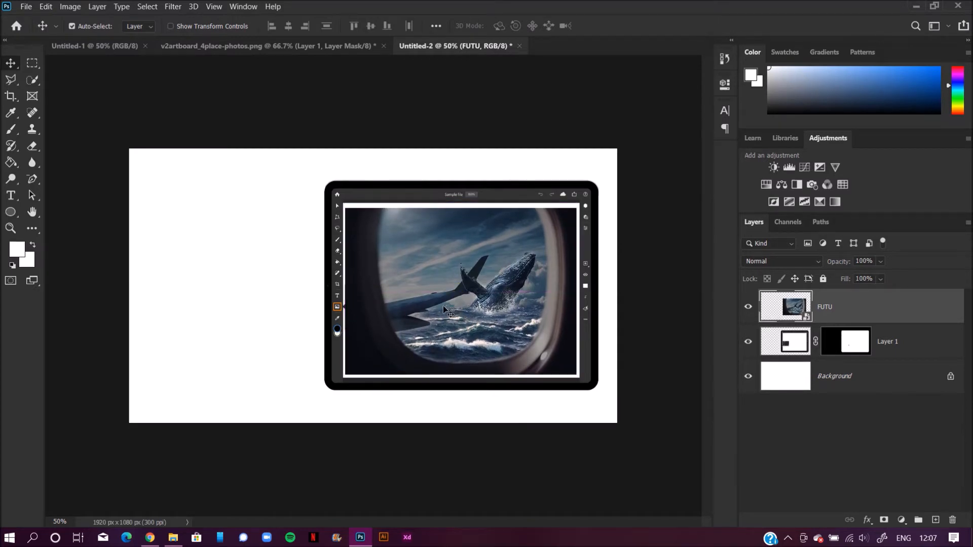
pyautogui.keyDown('shift'); pyautogui.click(446, 307); pyautogui.keyUp('shift')
pyautogui.click(465, 305)
pyautogui.moveTo(467, 315); pyautogui.dragTo(466, 315)
# Enlarge the FUTU picture to about 4.02% with Free Transform and realign it within the tablet's canvas edges.
pyautogui.hotkey('ctrl', 't')
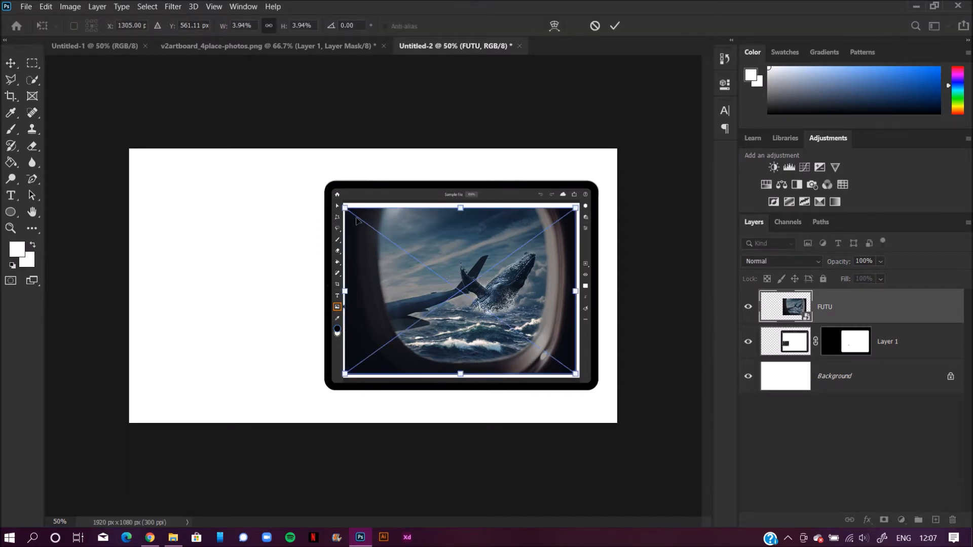
pyautogui.moveTo(346, 207); pyautogui.dragTo(333, 196)
pyautogui.moveTo(576, 208); pyautogui.dragTo(579, 205)
pyautogui.moveTo(488, 239); pyautogui.dragTo(492, 242)
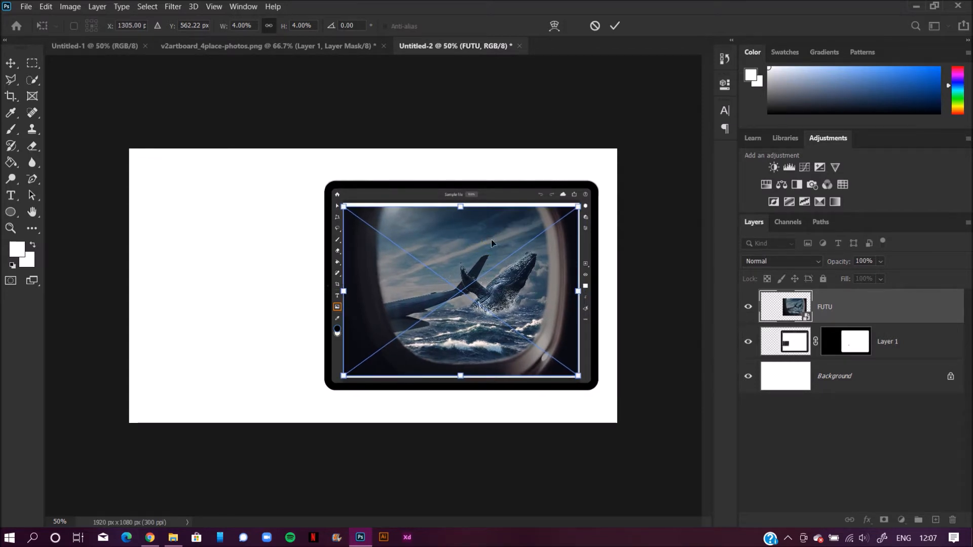
pyautogui.moveTo(578, 376); pyautogui.dragTo(579, 375)
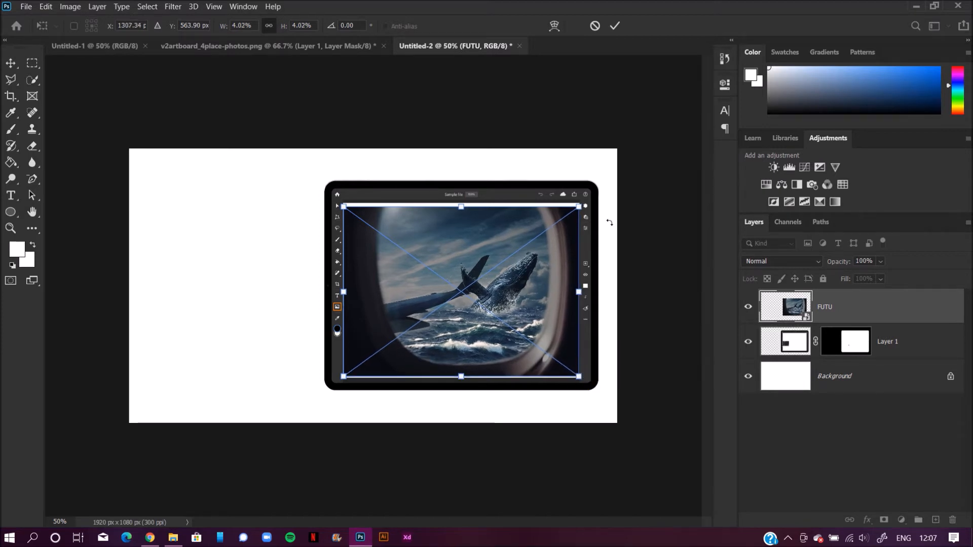
pyautogui.moveTo(523, 293); pyautogui.dragTo(529, 296)
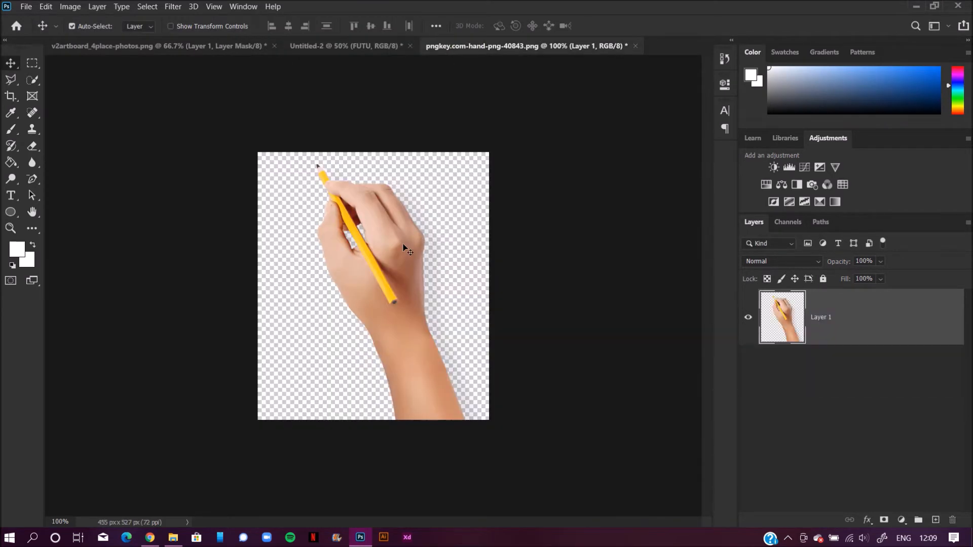
# Copy the hand with pencil into Untitled-2, flip it horizontally and position it over the tablet's lower-left corner.
pyautogui.moveTo(394, 254); pyautogui.dragTo(406, 286)
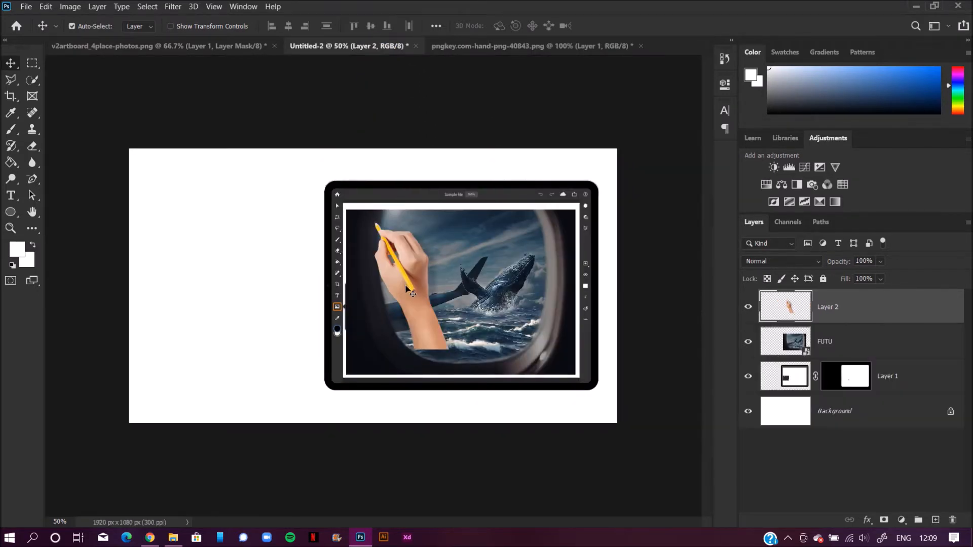
pyautogui.hotkey('ctrl', 't')
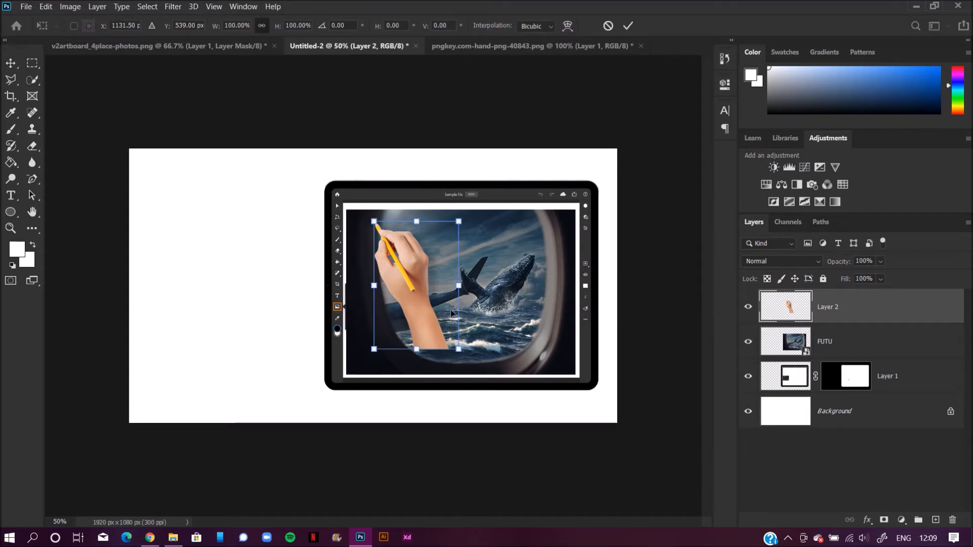
pyautogui.moveTo(428, 311); pyautogui.dragTo(581, 371)
pyautogui.rightClick(582, 371)
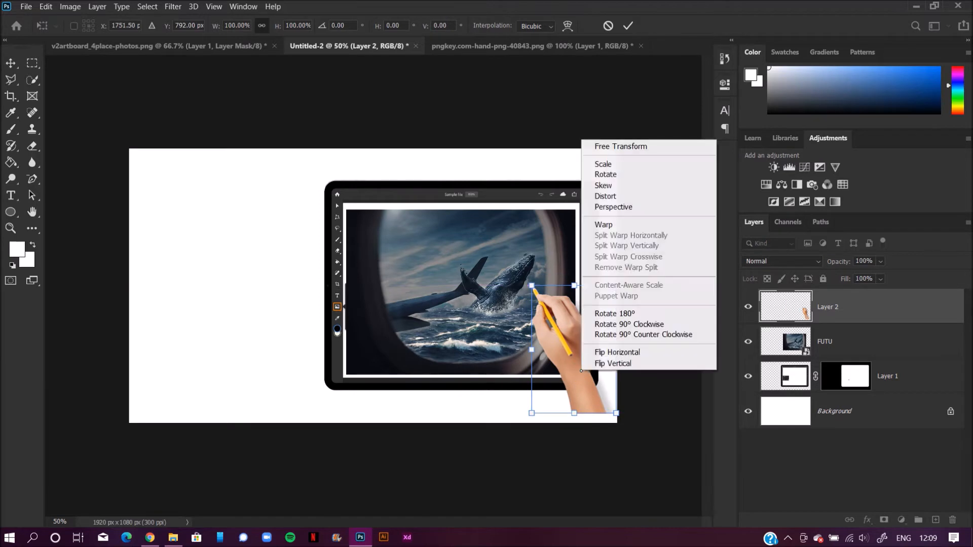
pyautogui.click(617, 352)
pyautogui.moveTo(571, 362); pyautogui.dragTo(384, 368)
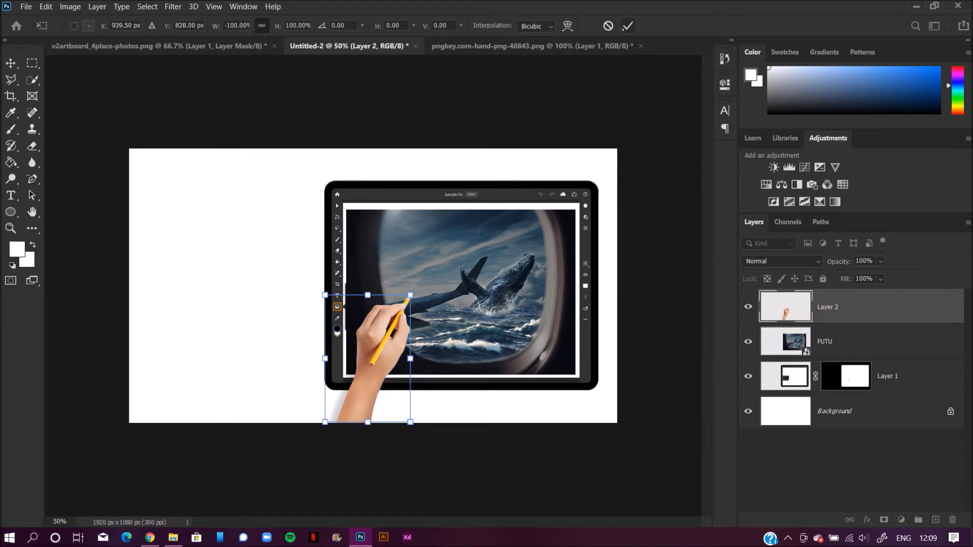
pyautogui.click(626, 26)
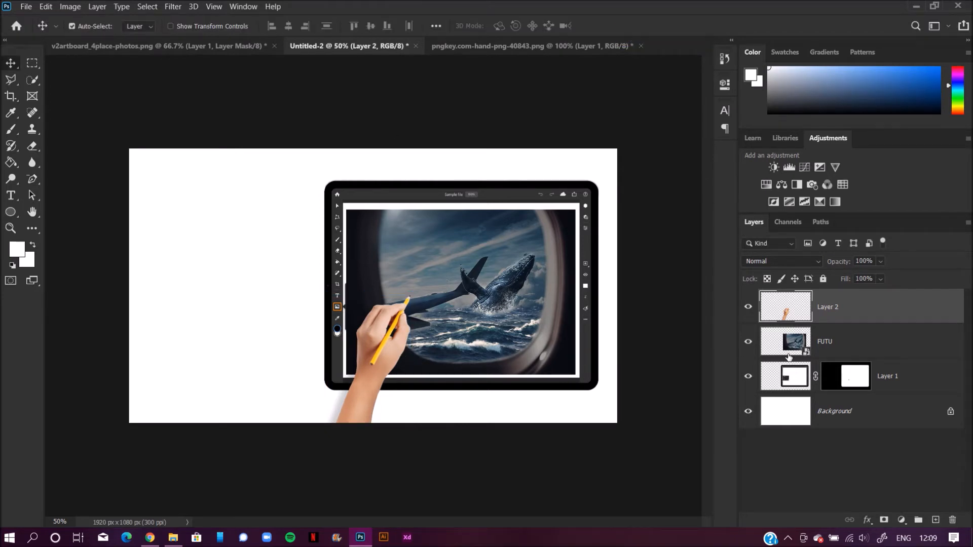
# Apply a Brightness/Contrast adjustment to the FUTU layer with brightness 35.
pyautogui.click(789, 355)
pyautogui.click(74, 8)
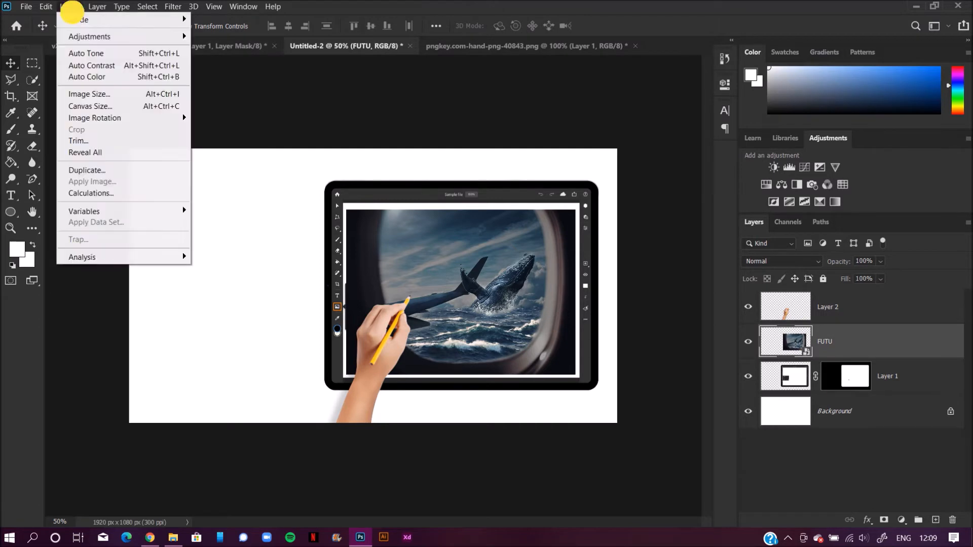
pyautogui.moveTo(173, 40)
pyautogui.click(229, 36)
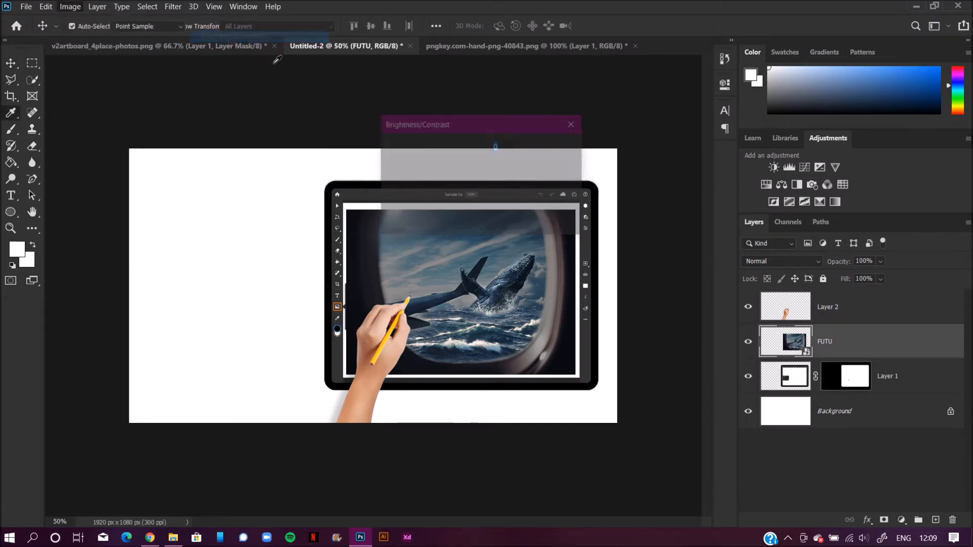
pyautogui.moveTo(500, 120); pyautogui.dragTo(651, 77)
pyautogui.moveTo(600, 117); pyautogui.dragTo(616, 120)
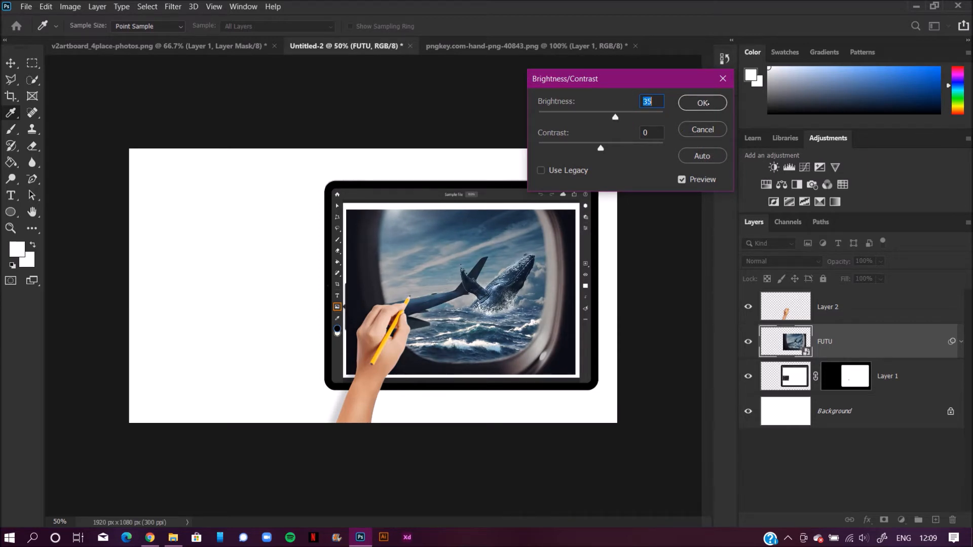
pyautogui.click(702, 102)
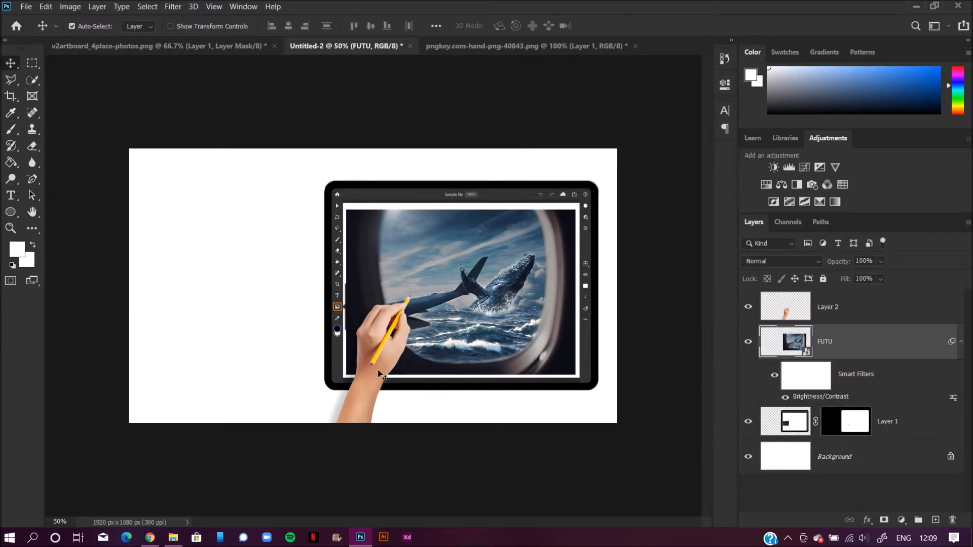
# Add the text "A WHALE" in Showcard Gothic, 24 pt, on the blank area left of the tablet, above the hand layer.
pyautogui.click(790, 315)
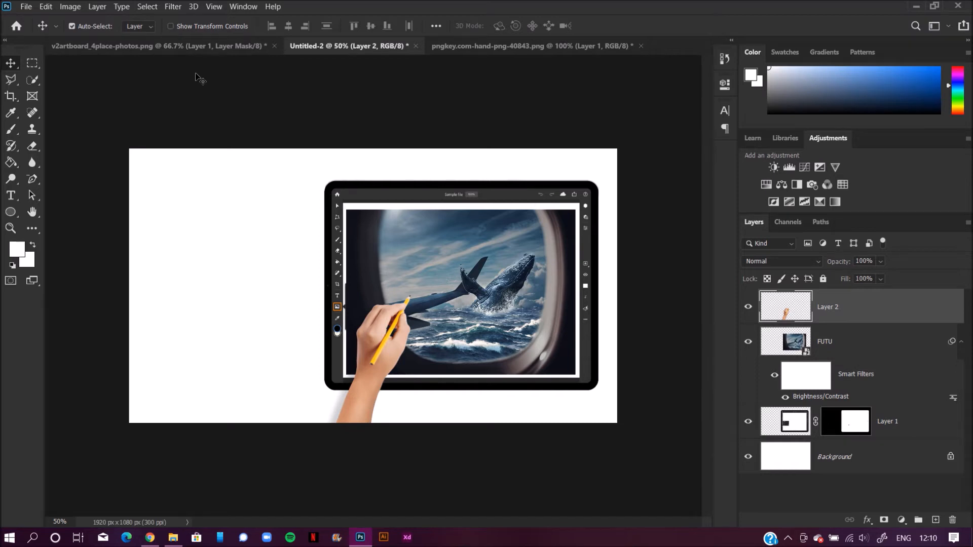
pyautogui.press('t')
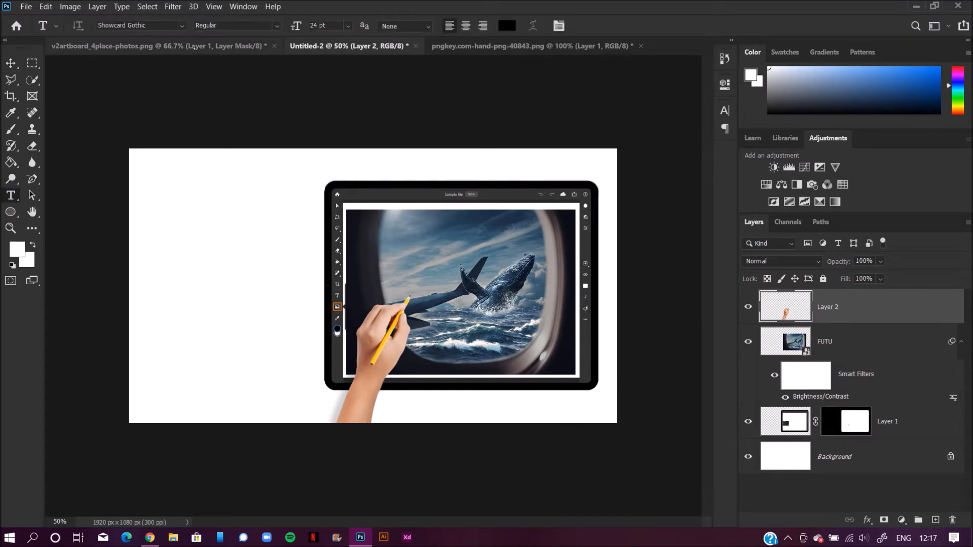
pyautogui.click(183, 26)
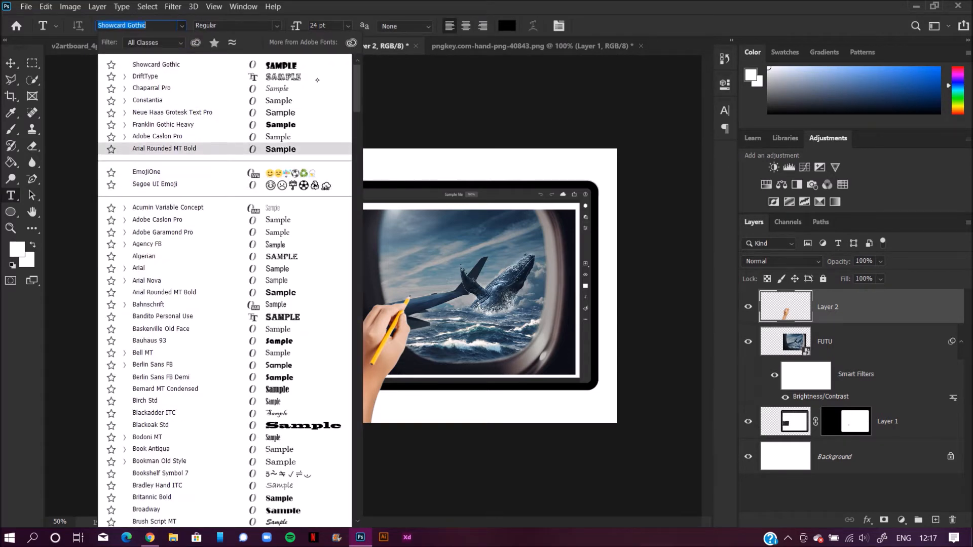
pyautogui.click(272, 74)
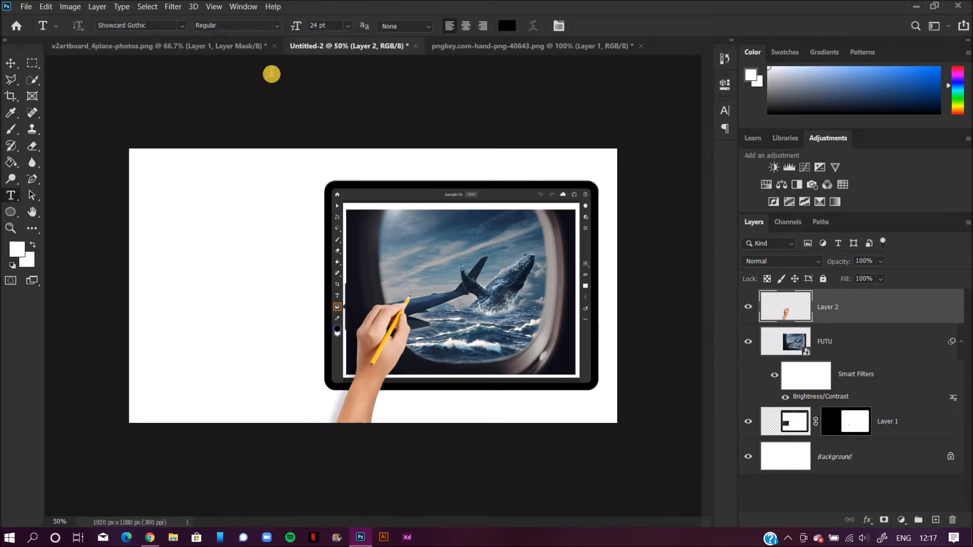
pyautogui.click(176, 260)
pyautogui.press('BackSpace')
pyautogui.write('A WHALE')
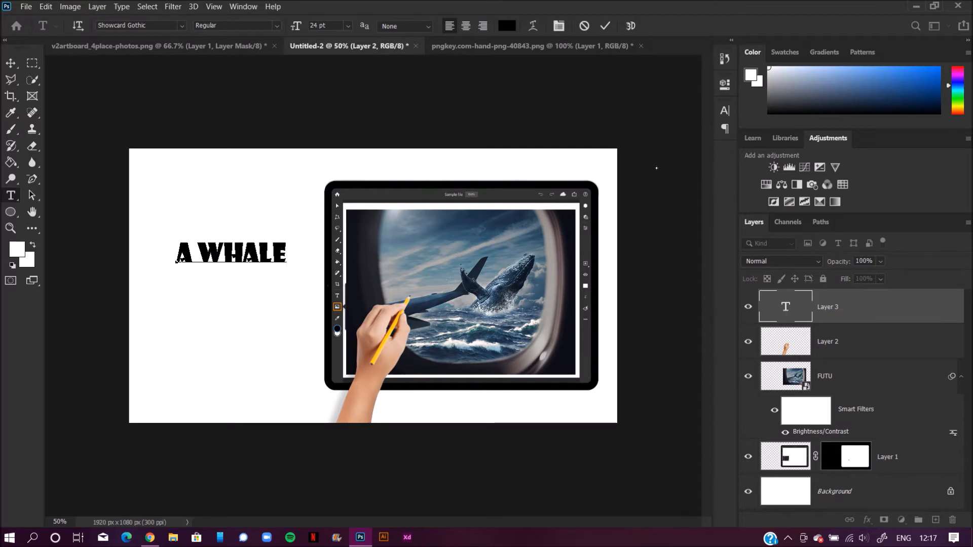
pyautogui.click(604, 26)
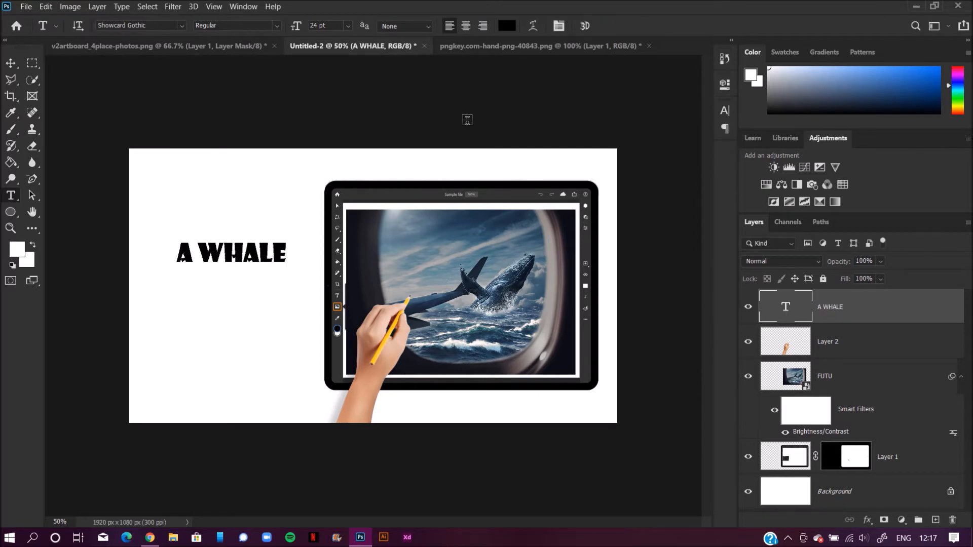
# Shift the "A WHALE" text slightly up and left and scale it to about 120% with Free Transform.
pyautogui.click(11, 63)
pyautogui.moveTo(216, 252)
pyautogui.mouseDown()
pyautogui.moveTo(195, 244)
pyautogui.moveTo(208, 245)
pyautogui.mouseUp()
pyautogui.hotkey('ctrl', 't')
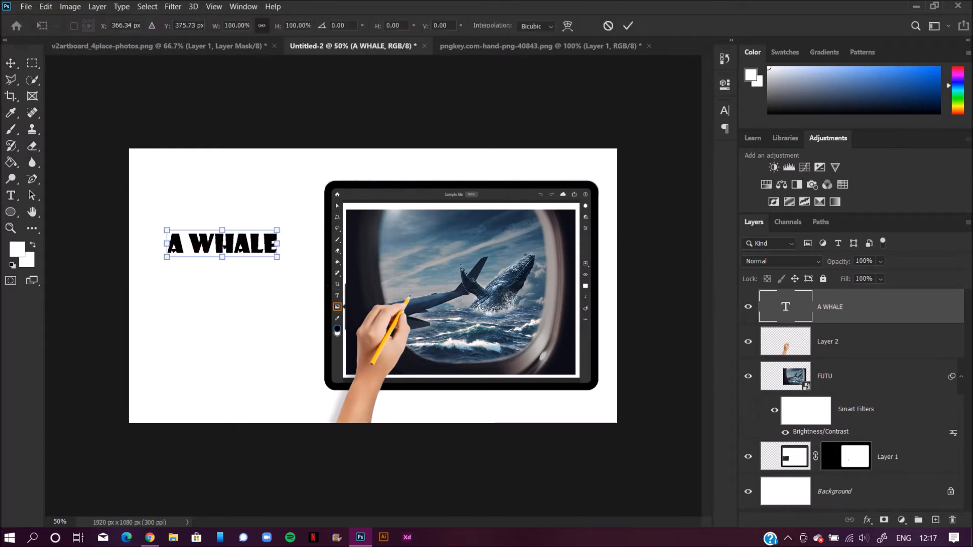
pyautogui.click(168, 230)
pyautogui.click(167, 230)
pyautogui.moveTo(276, 257)
pyautogui.mouseDown()
pyautogui.moveTo(298, 263)
pyautogui.moveTo(269, 243)
pyautogui.mouseUp()
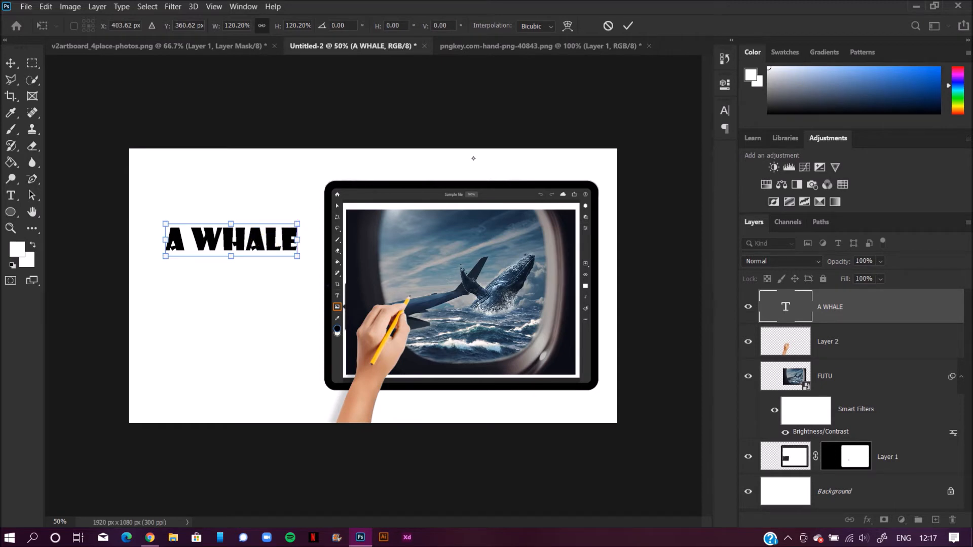
pyautogui.click(628, 26)
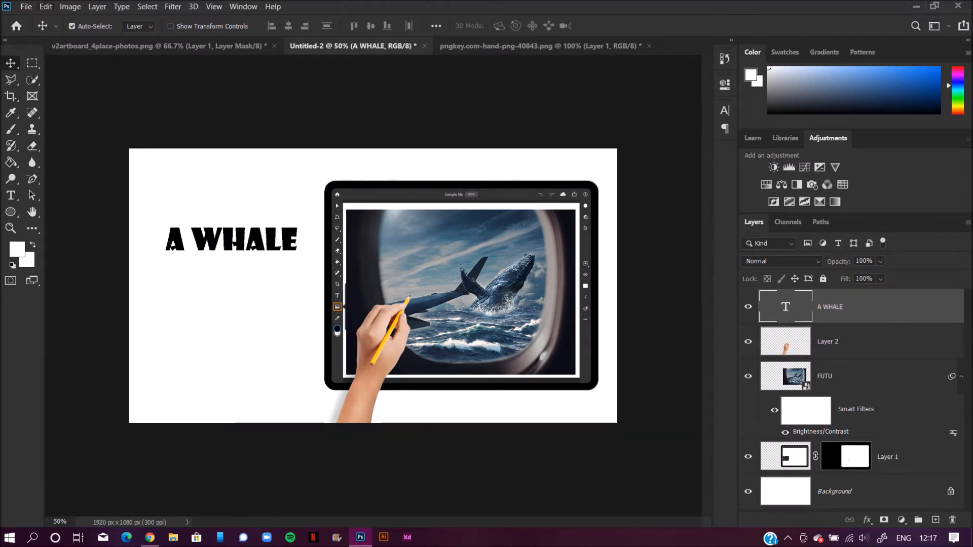
# Place the 1024px-Adobe_Photoshop_CC_icon.svg image from the Desktop's PS Stuff folder as an embedded object.
pyautogui.click(27, 7)
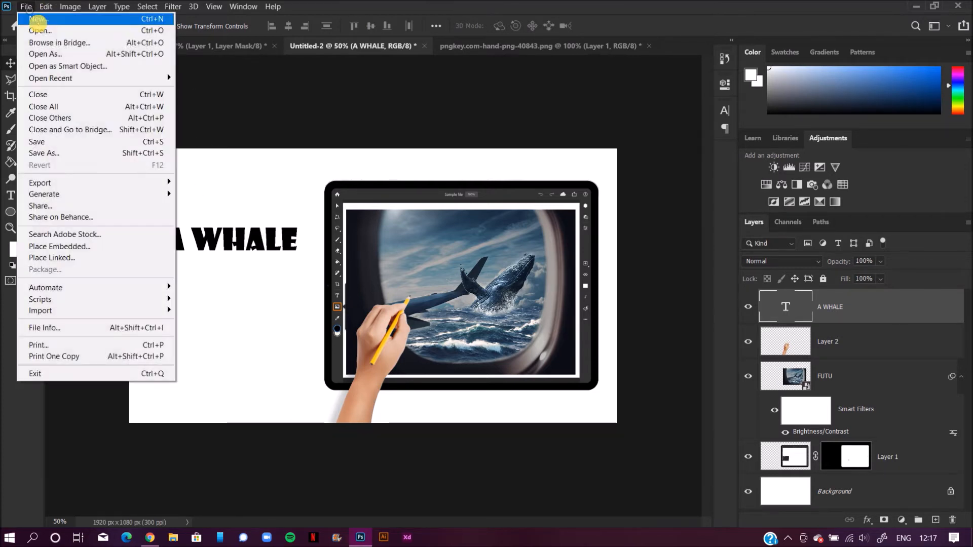
pyautogui.click(56, 247)
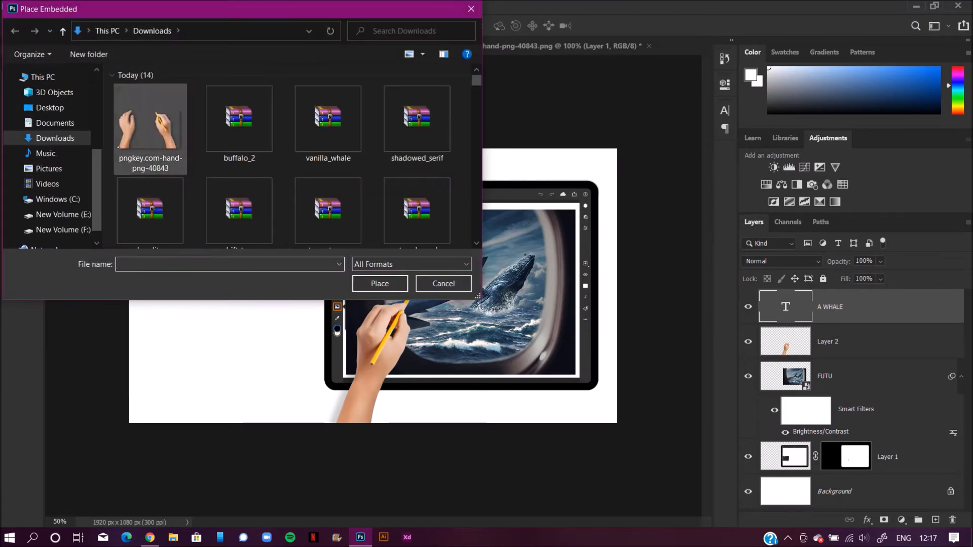
pyautogui.moveTo(477, 80); pyautogui.dragTo(483, 117)
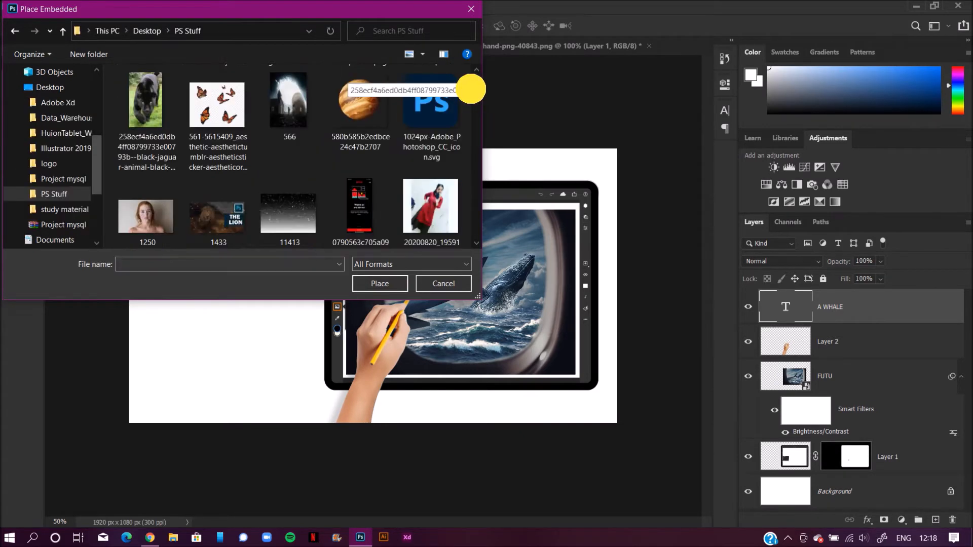
pyautogui.moveTo(475, 83); pyautogui.dragTo(476, 85)
pyautogui.click(431, 152)
pyautogui.click(366, 280)
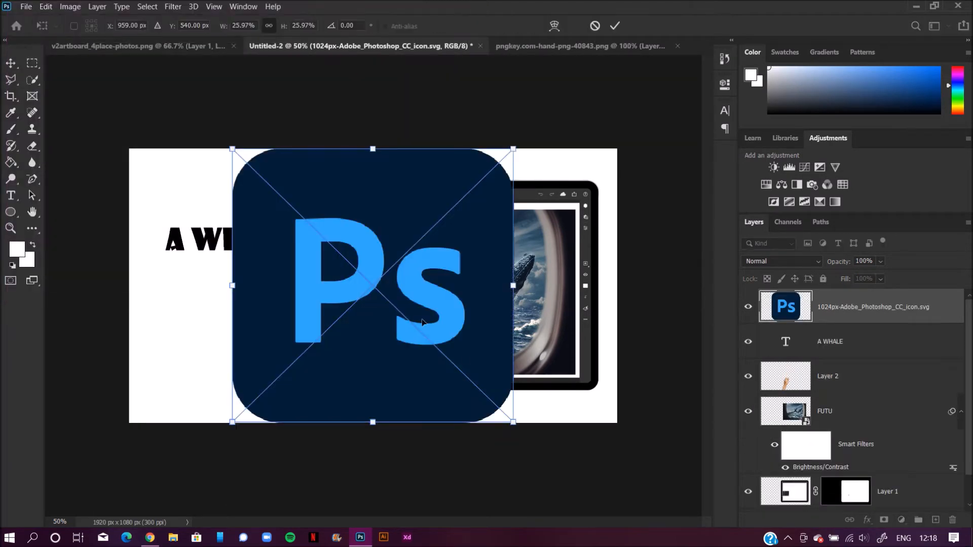
# Scale the Photoshop icon down to about 7.41% and position it directly below the "A WHALE" text.
pyautogui.moveTo(513, 423); pyautogui.dragTo(315, 218)
pyautogui.moveTo(278, 157); pyautogui.dragTo(240, 282)
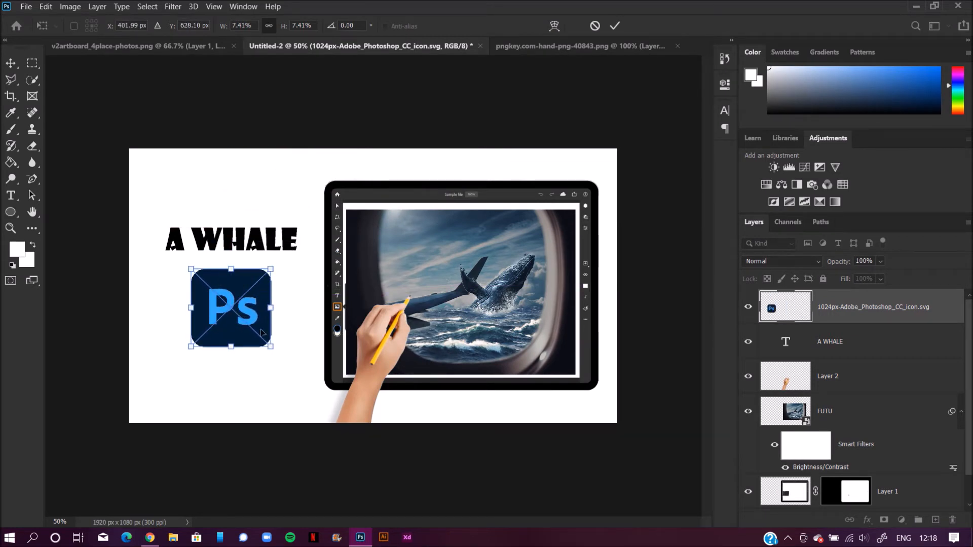
pyautogui.click(615, 25)
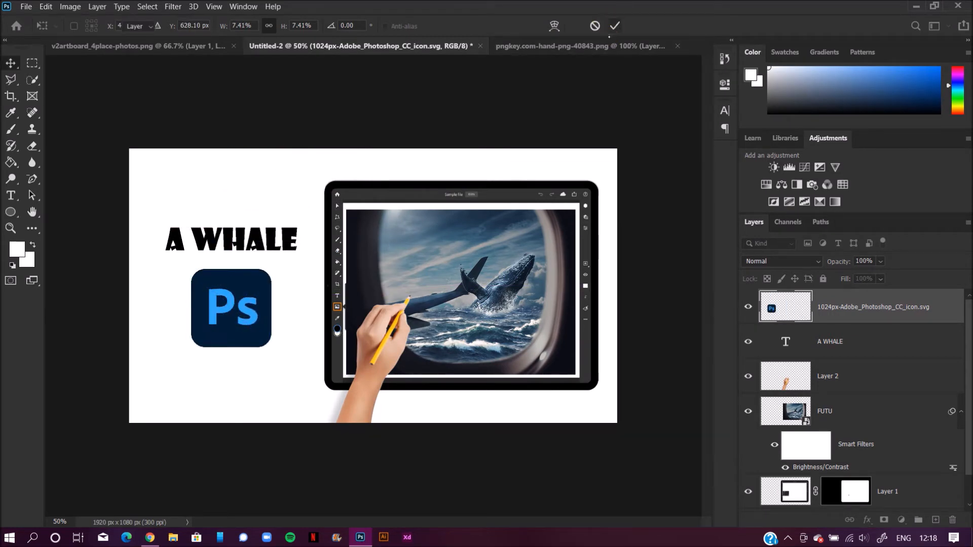
# Enlarge the "A WHALE" text to about 119% with Free Transform and center it above the Photoshop icon.
pyautogui.click(272, 229)
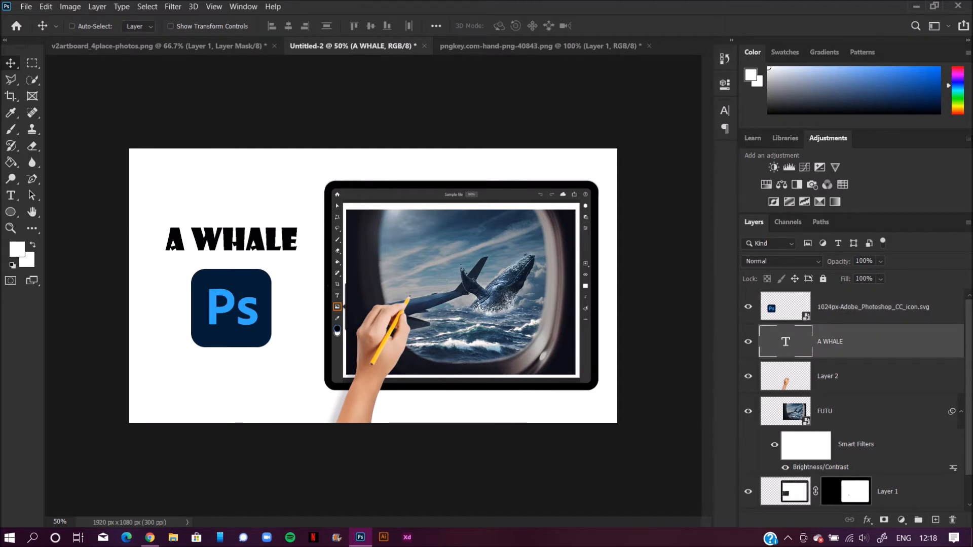
pyautogui.hotkey('ctrl', 't')
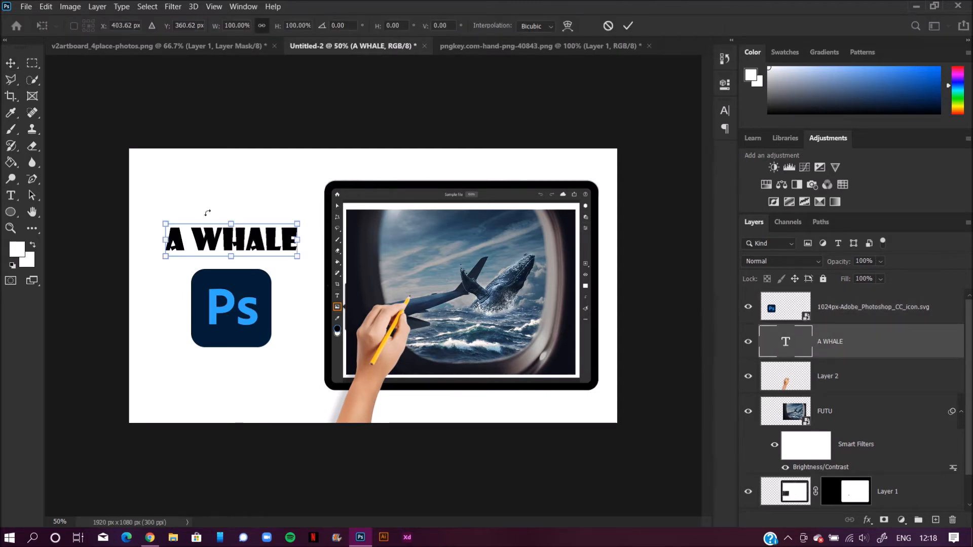
pyautogui.moveTo(165, 224); pyautogui.dragTo(157, 221)
pyautogui.click(158, 221)
pyautogui.click(245, 240)
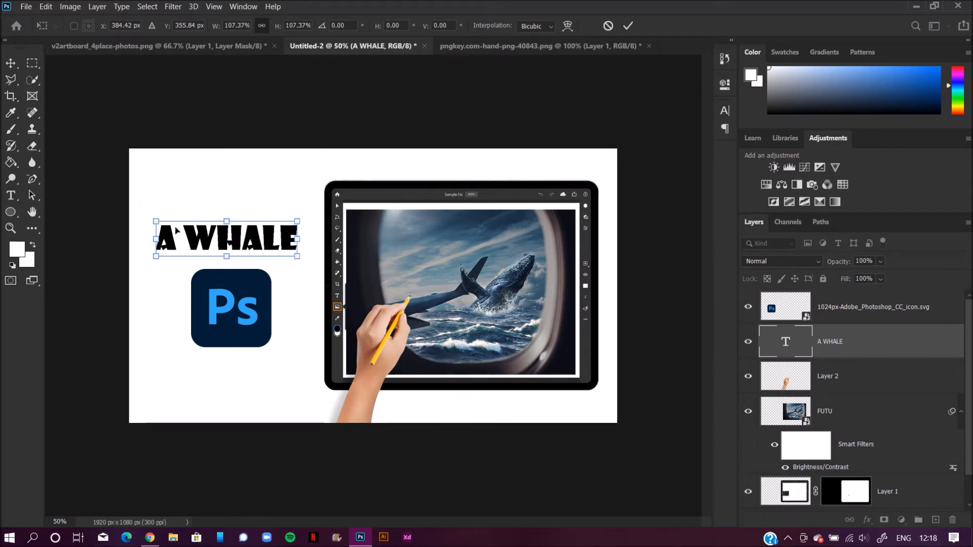
pyautogui.moveTo(157, 221); pyautogui.dragTo(142, 218)
pyautogui.moveTo(219, 228); pyautogui.dragTo(231, 232)
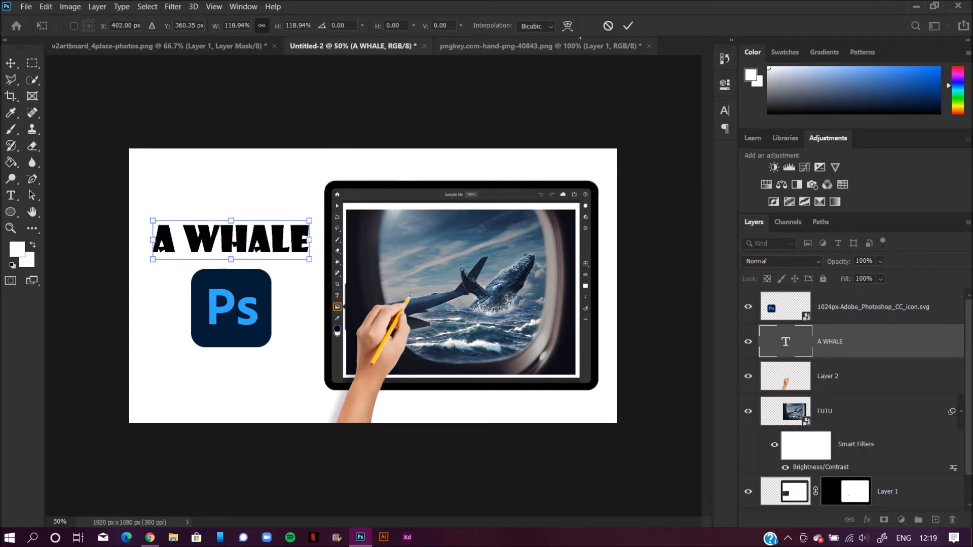
pyautogui.click(628, 26)
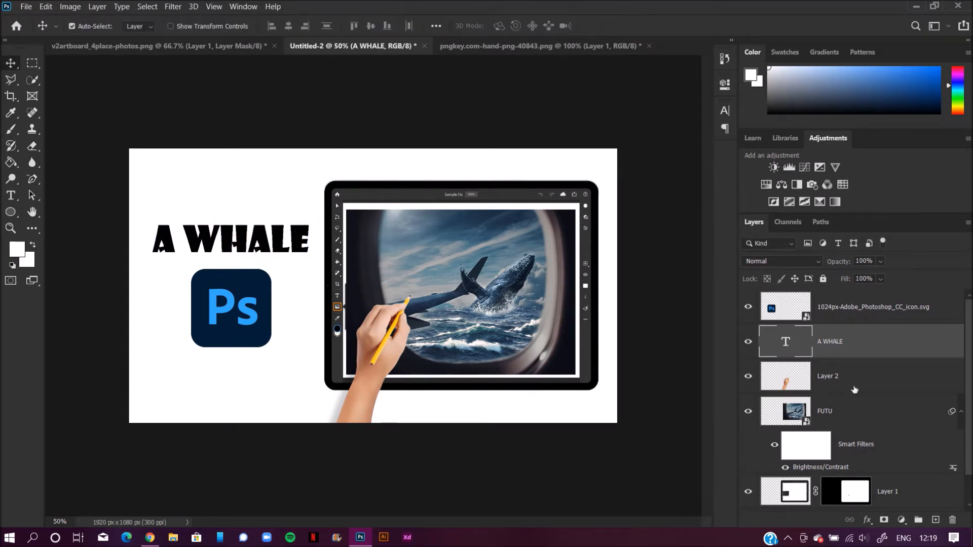
# Add a Solid Color fill layer above the Background, using dark blue 1d3145 sampled from the whale picture's sky.
pyautogui.scroll(-1, 854, 389)
pyautogui.click(786, 486)
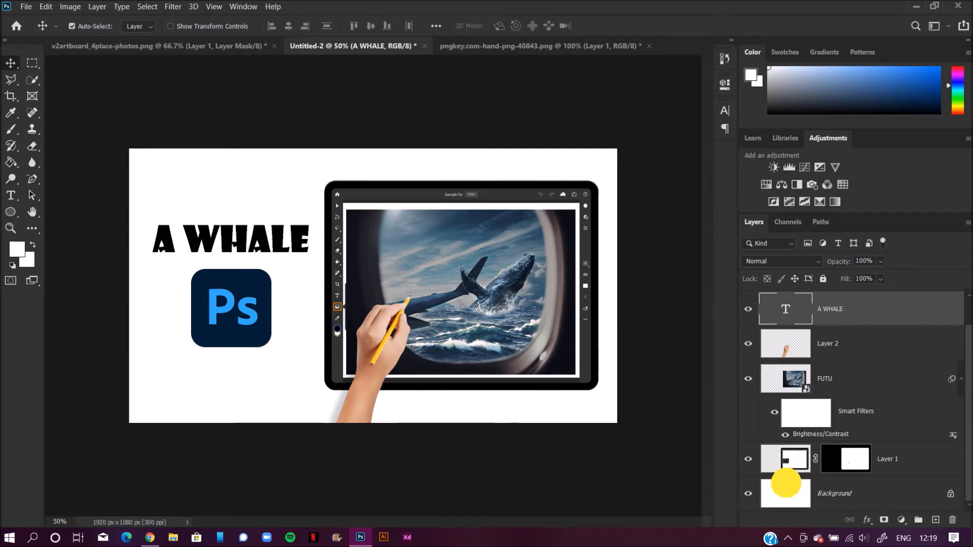
pyautogui.click(898, 522)
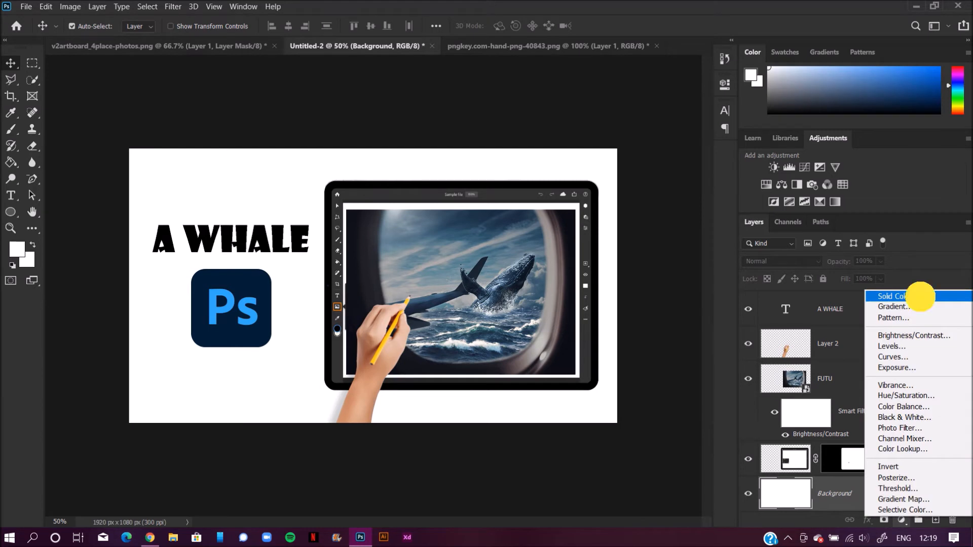
pyautogui.click(921, 297)
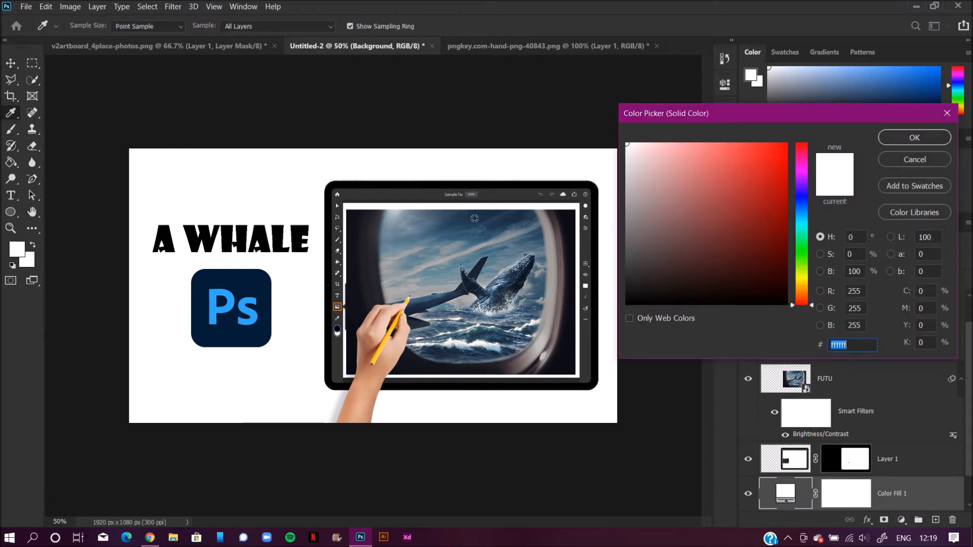
pyautogui.click(477, 220)
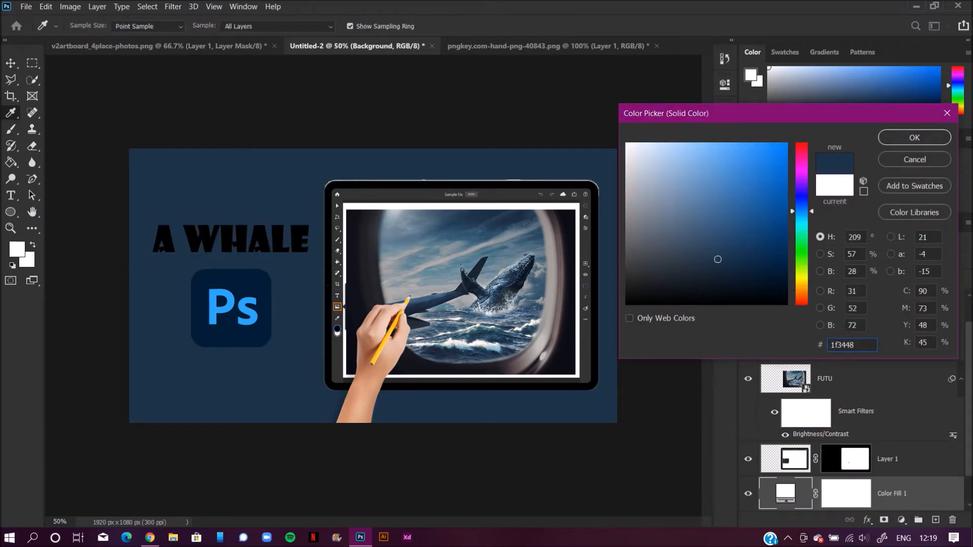
pyautogui.moveTo(441, 351); pyautogui.dragTo(441, 355)
pyautogui.click(557, 361)
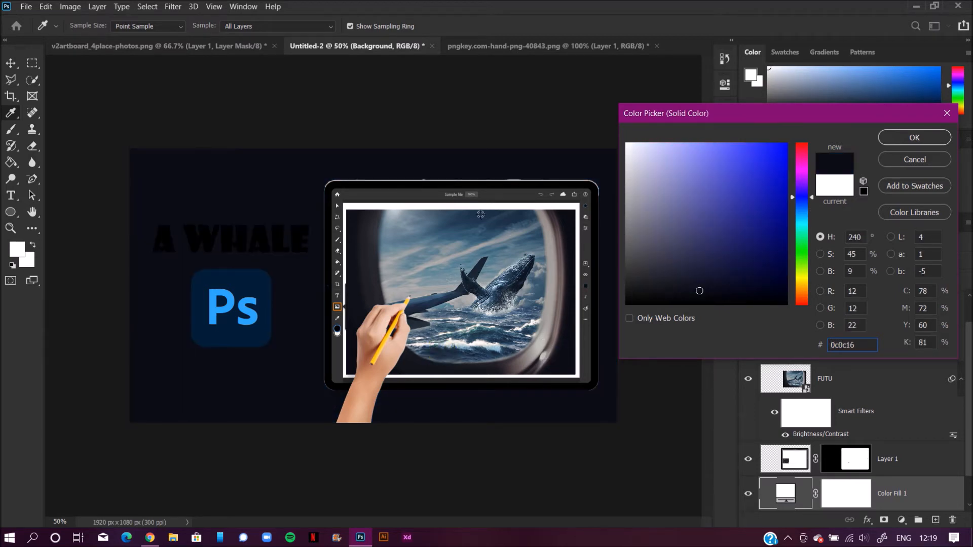
pyautogui.click(480, 214)
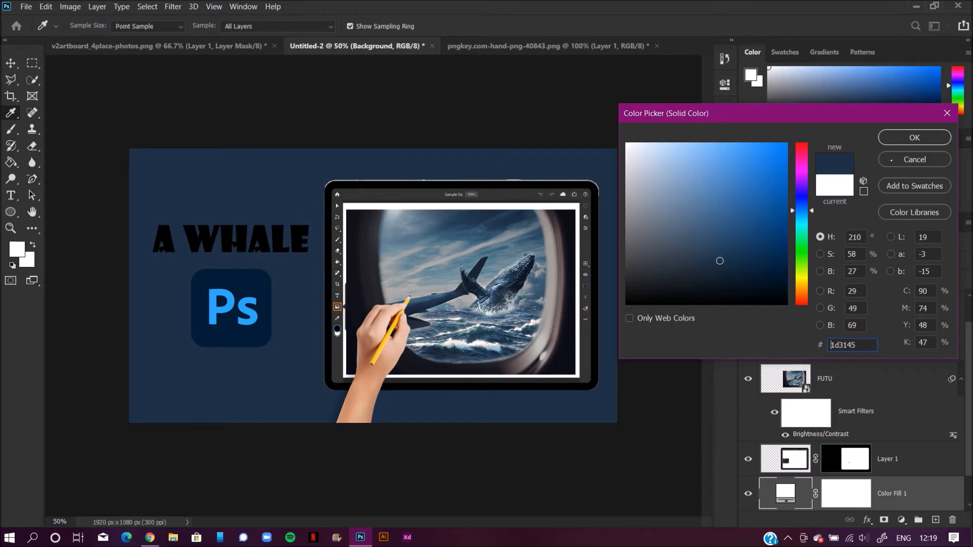
pyautogui.click(901, 138)
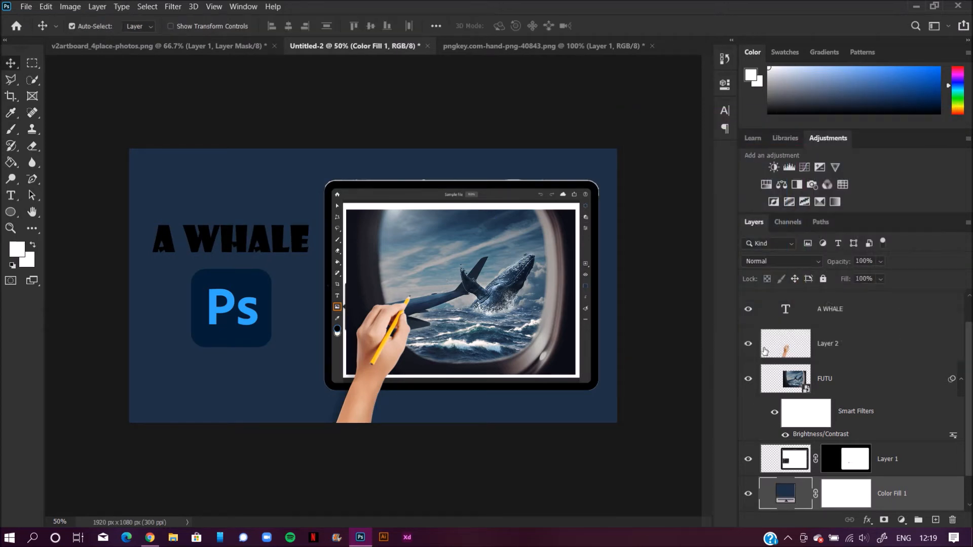
# Give the "A WHALE" text layer a white Color Overlay in Normal blend mode at 100% opacity.
pyautogui.click(845, 310)
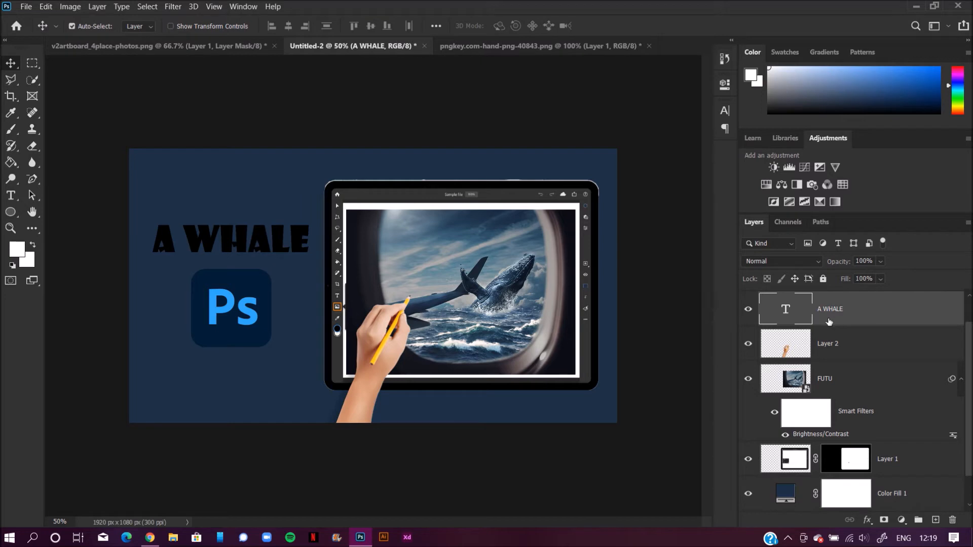
pyautogui.doubleClick(889, 312)
pyautogui.click(515, 205)
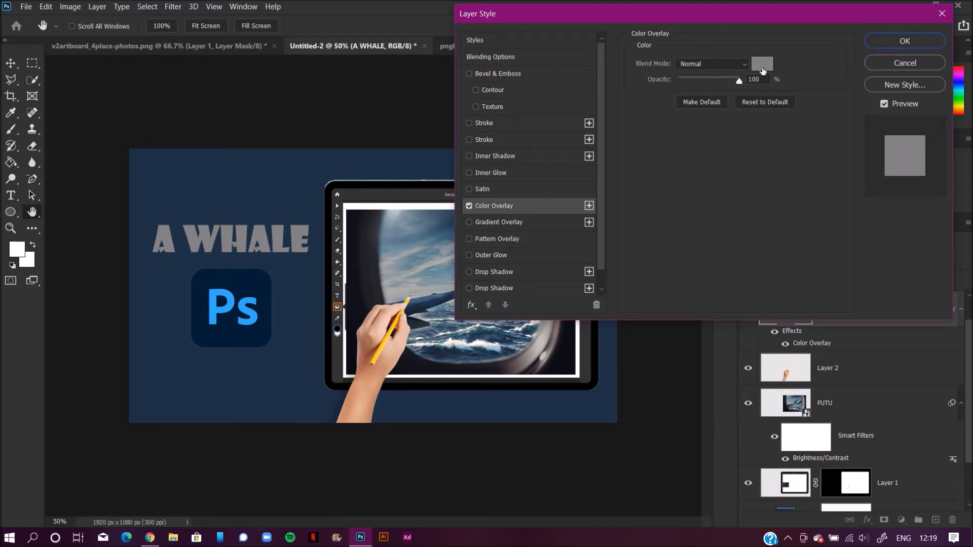
pyautogui.click(762, 64)
pyautogui.click(627, 144)
pyautogui.click(896, 136)
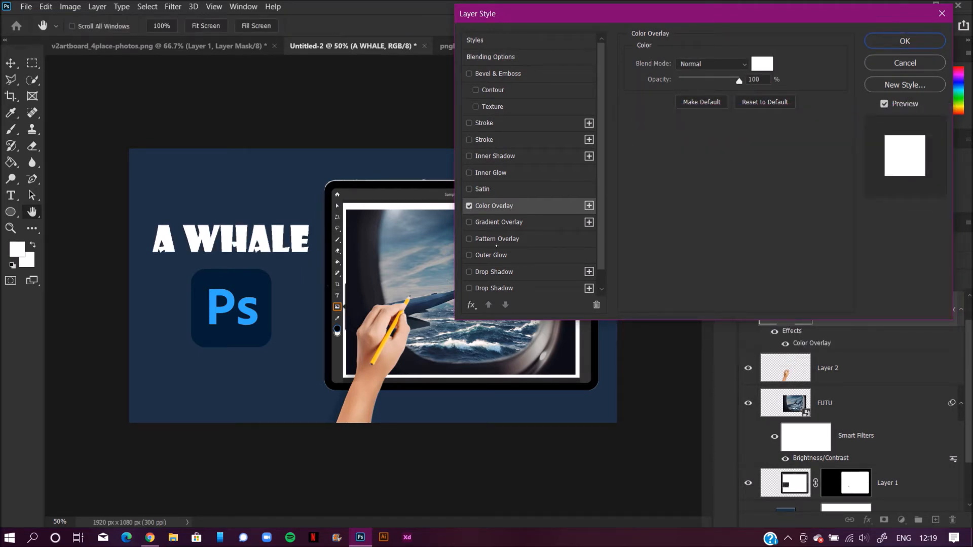
# Add a Drop Shadow to the "A WHALE" text with angle 139°, opacity 74% and a slightly increased spread.
pyautogui.click(499, 272)
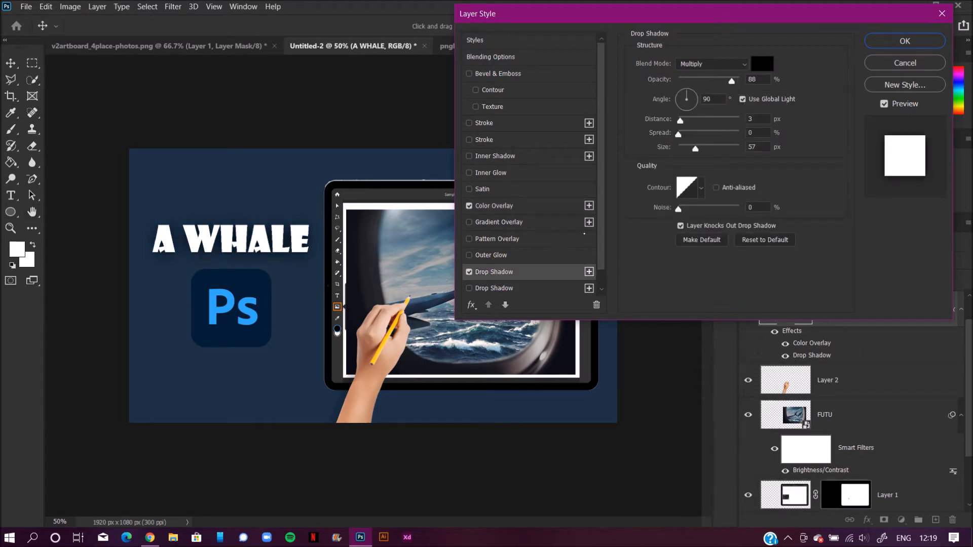
pyautogui.moveTo(686, 92)
pyautogui.mouseDown()
pyautogui.moveTo(680, 104)
pyautogui.moveTo(684, 94)
pyautogui.moveTo(690, 100)
pyautogui.moveTo(683, 91)
pyautogui.moveTo(671, 101)
pyautogui.moveTo(681, 94)
pyautogui.mouseUp()
pyautogui.moveTo(679, 135); pyautogui.dragTo(684, 134)
pyautogui.moveTo(726, 81); pyautogui.dragTo(720, 81)
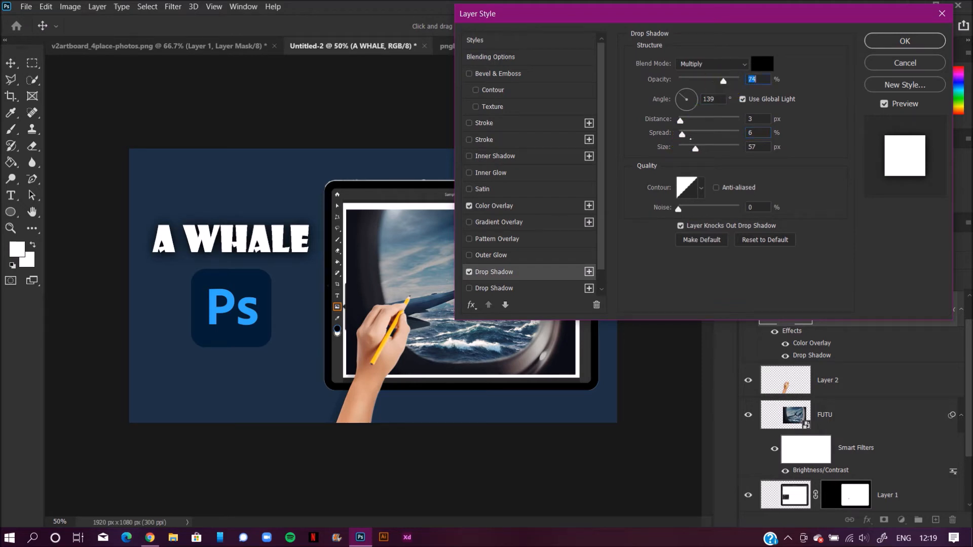
pyautogui.moveTo(682, 134); pyautogui.dragTo(684, 134)
# Add a 10 px black Stroke outside the "A WHALE" text at 100% opacity and apply the layer style.
pyautogui.click(500, 123)
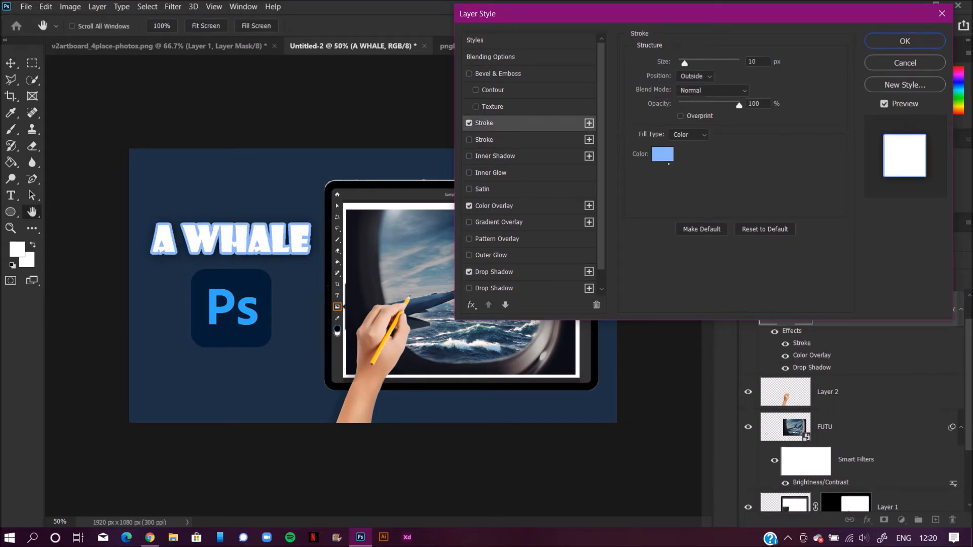
pyautogui.click(662, 155)
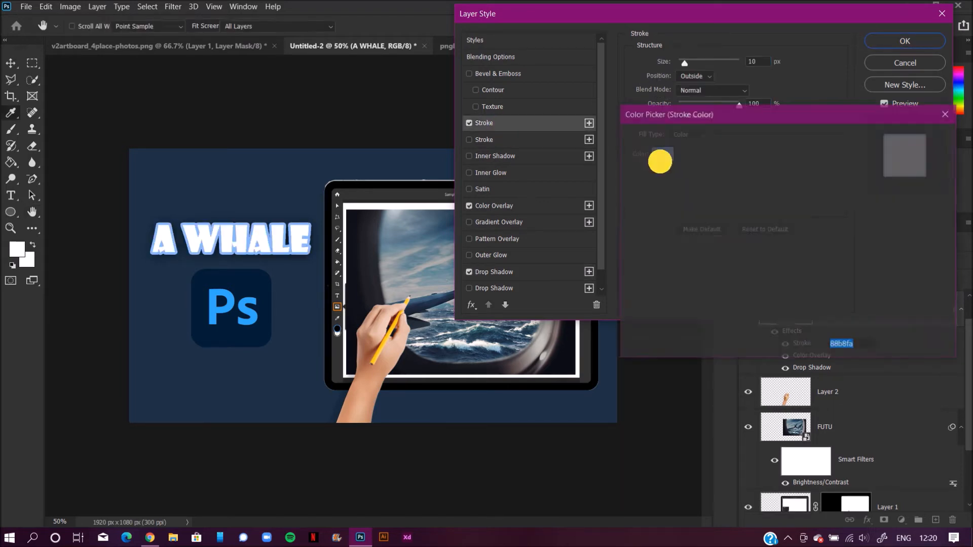
pyautogui.click(447, 352)
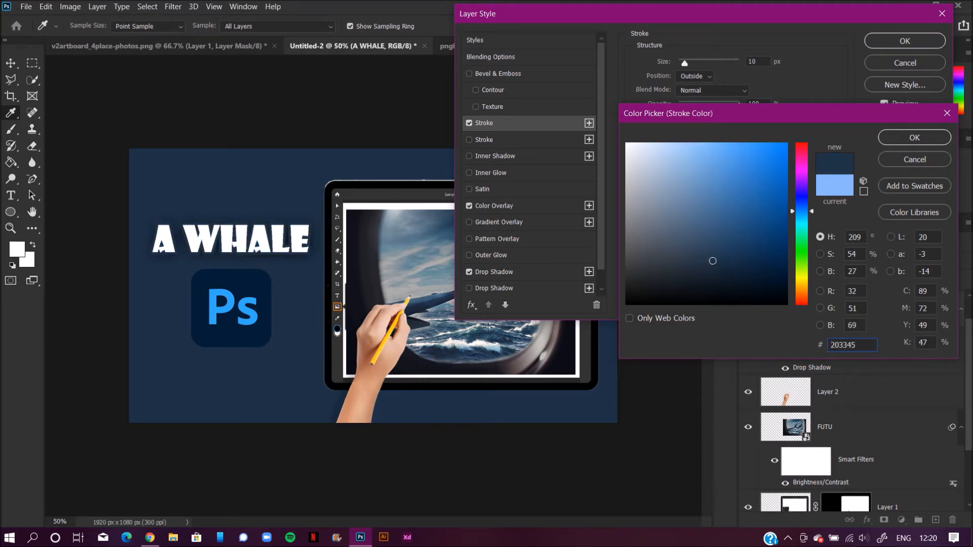
pyautogui.moveTo(673, 193)
pyautogui.mouseDown()
pyautogui.moveTo(750, 285)
pyautogui.moveTo(801, 325)
pyautogui.mouseUp()
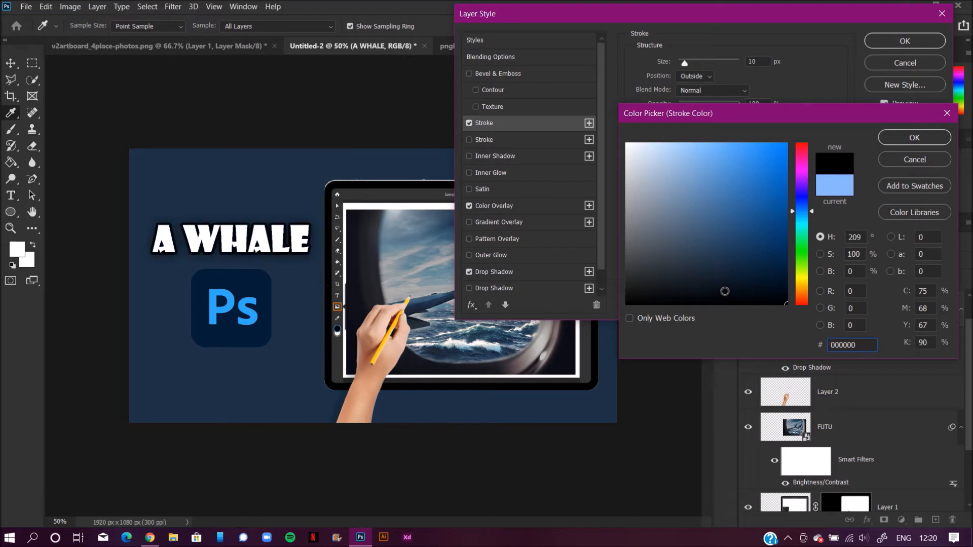
pyautogui.click(925, 140)
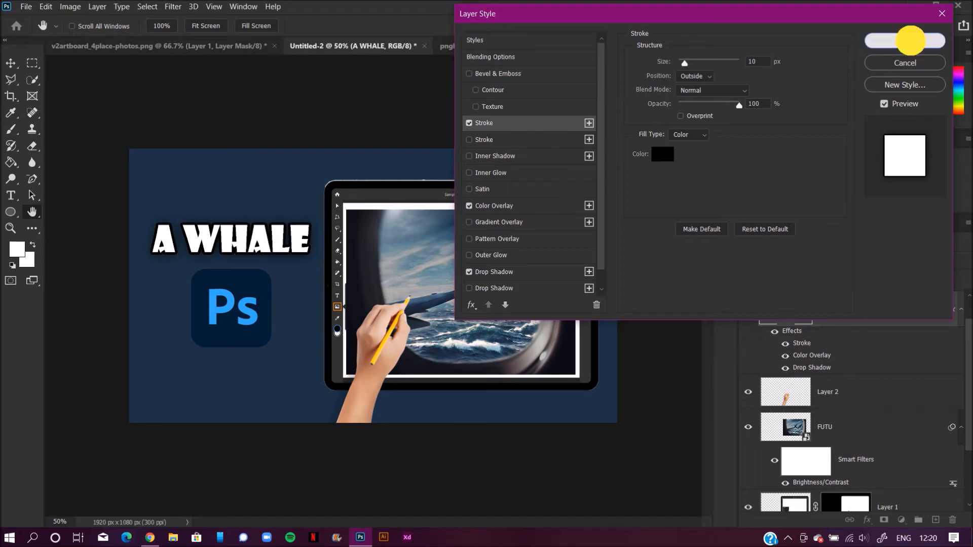
pyautogui.click(907, 41)
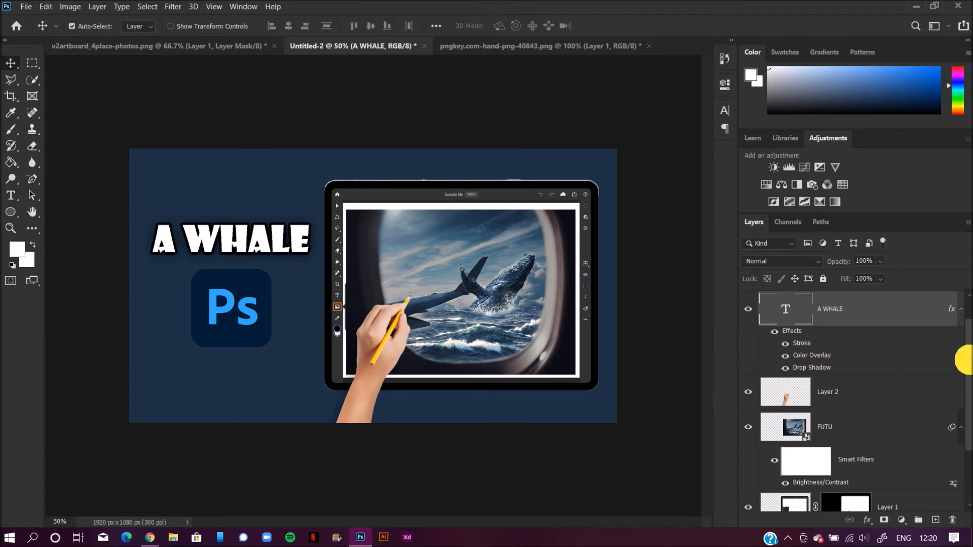
# Add a Drop Shadow to the Photoshop icon layer with opacity 74%, angle 139°, distance 3 px, spread 8% and size 57 px.
pyautogui.scroll(2, 963, 355)
pyautogui.click(914, 315)
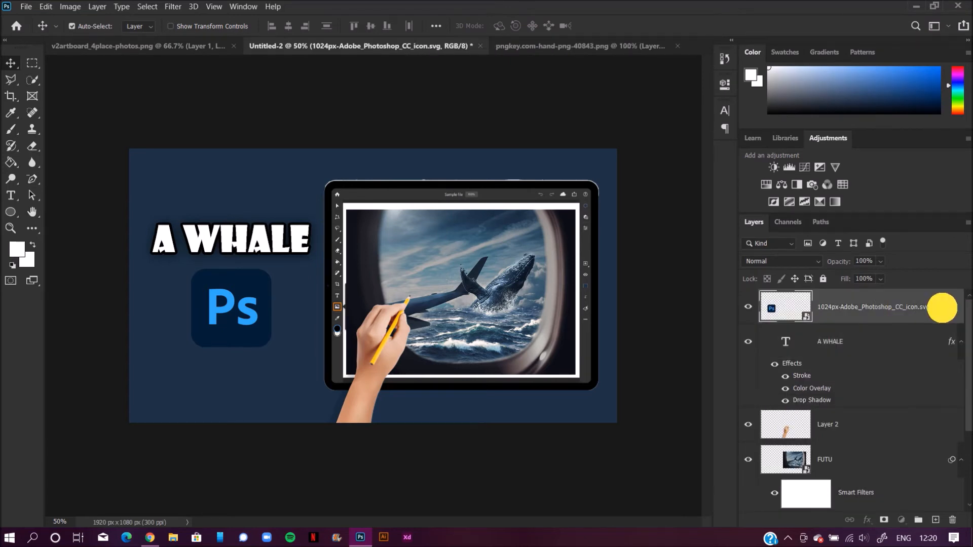
pyautogui.doubleClick(942, 310)
pyautogui.click(516, 273)
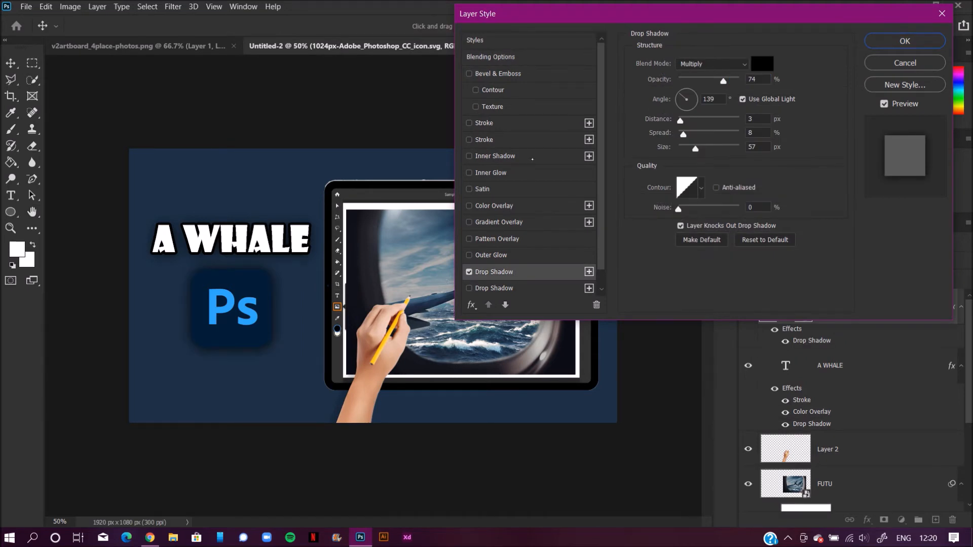
# Try a 10 px black outside Stroke on the Photoshop icon, turn it off and apply the layer style.
pyautogui.click(530, 125)
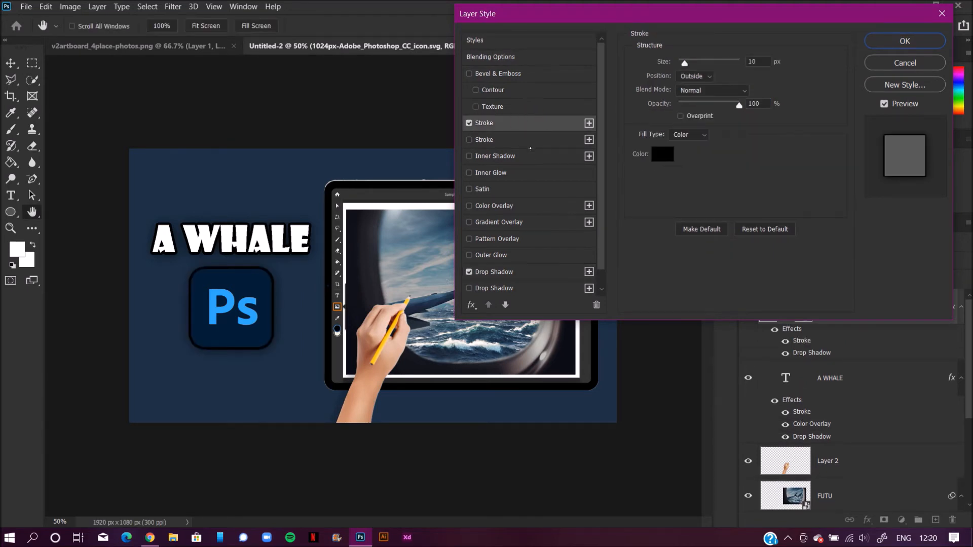
pyautogui.click(668, 160)
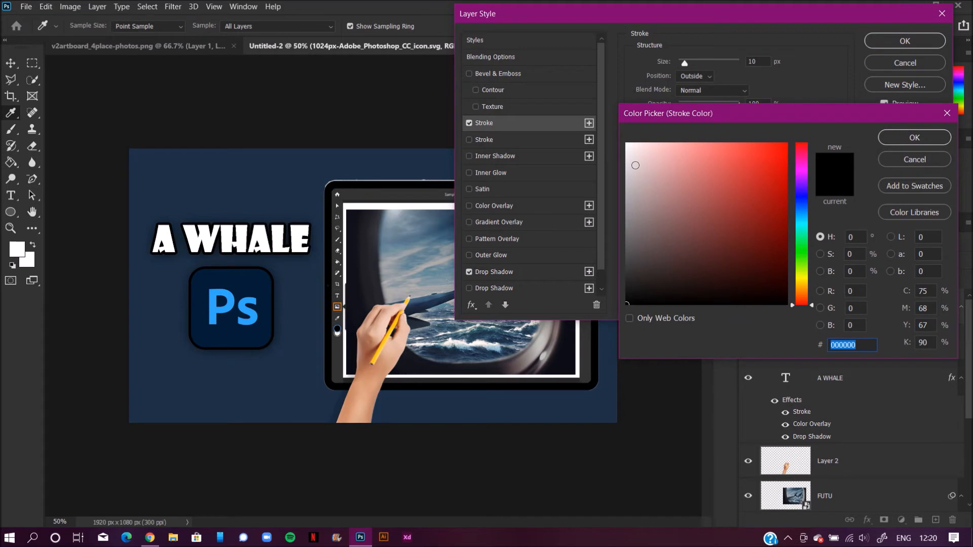
pyautogui.click(907, 160)
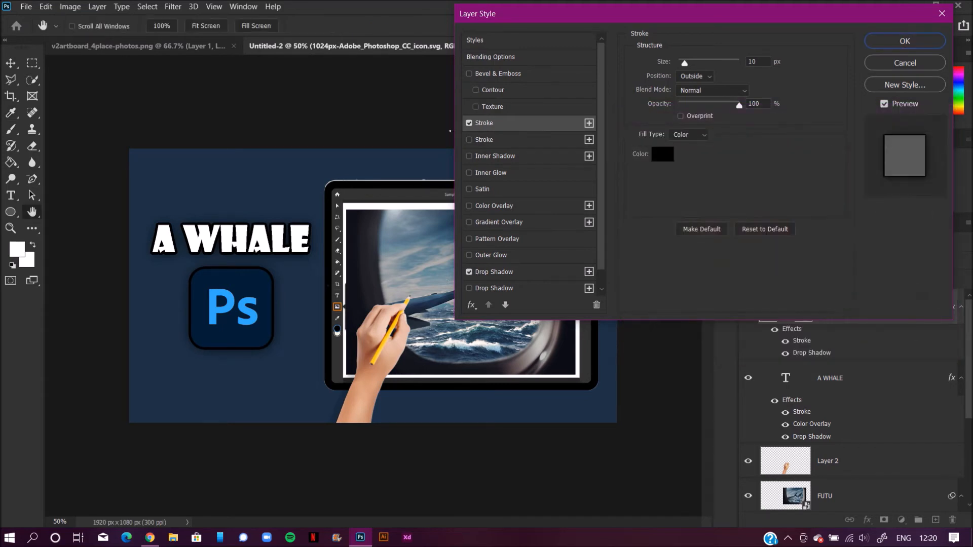
pyautogui.click(469, 124)
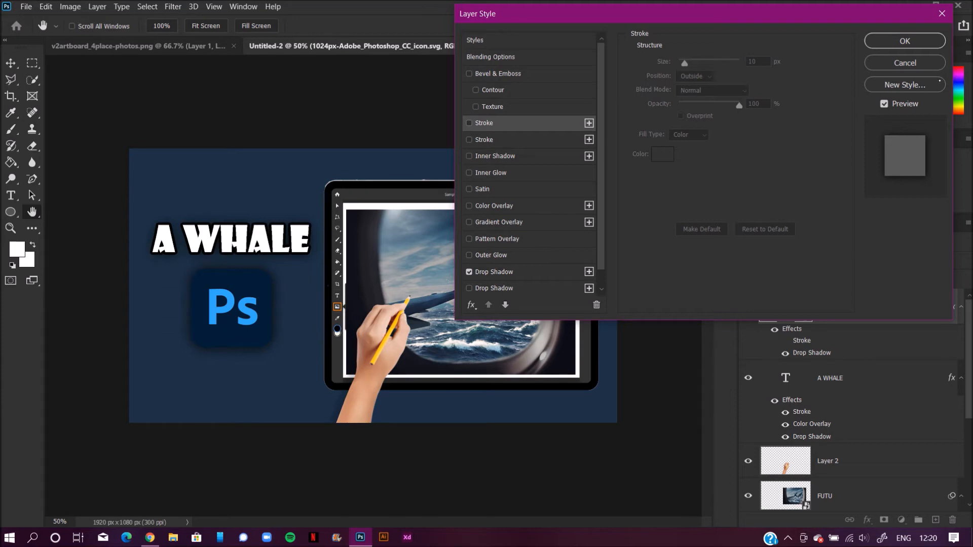
pyautogui.click(918, 46)
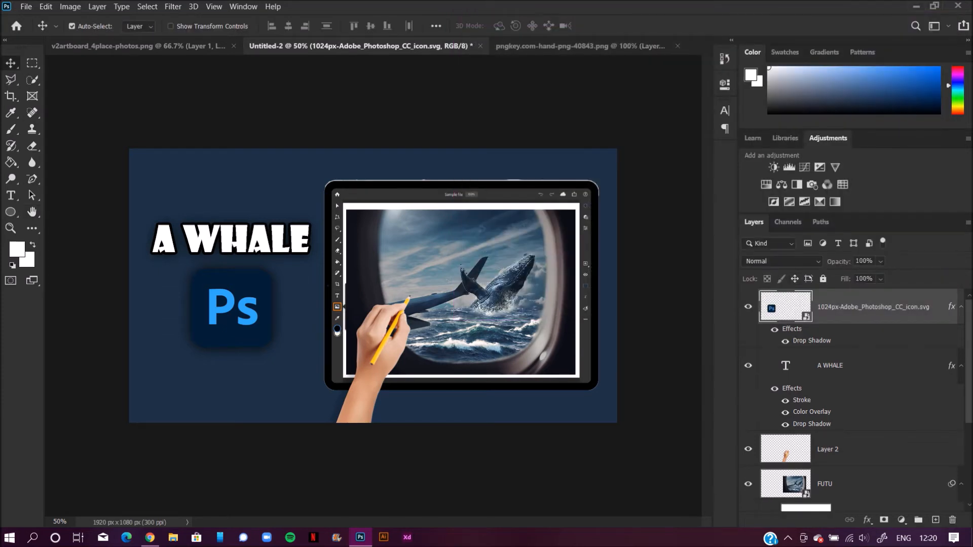
# Recolor the Color Fill 1 background with a lighter grey-blue sampled from the whale picture's sky.
pyautogui.scroll(-5, 956, 382)
pyautogui.click(786, 457)
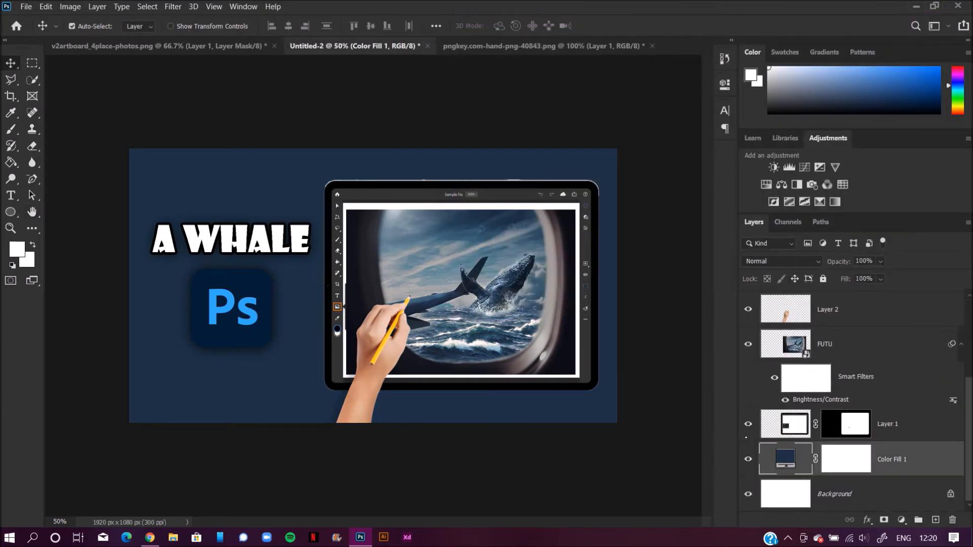
pyautogui.doubleClick(786, 458)
pyautogui.click(411, 254)
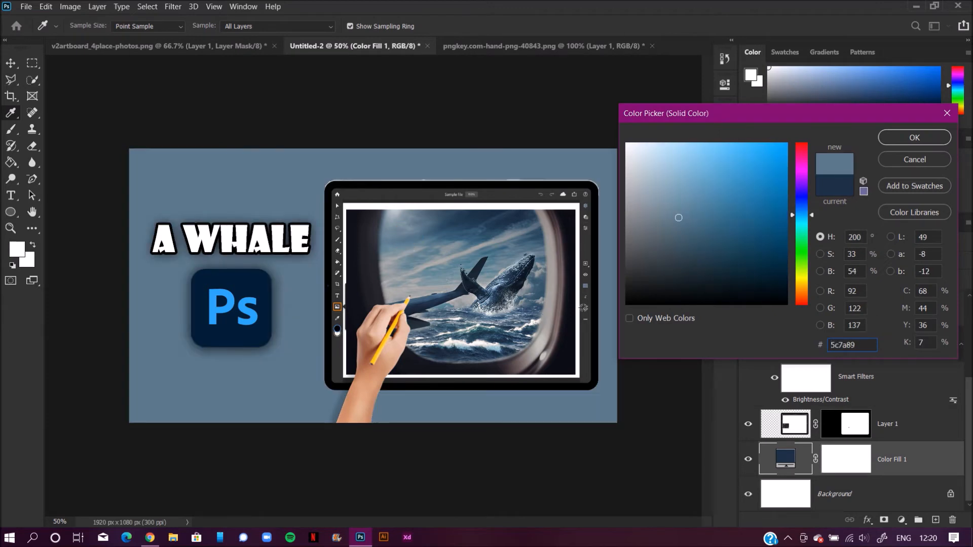
pyautogui.press('Return')
pyautogui.press('v')
# Change the "A WHALE" text's Stroke color to a dark navy sampled from the sea in the whale picture.
pyautogui.scroll(5, 862, 405)
pyautogui.click(870, 361)
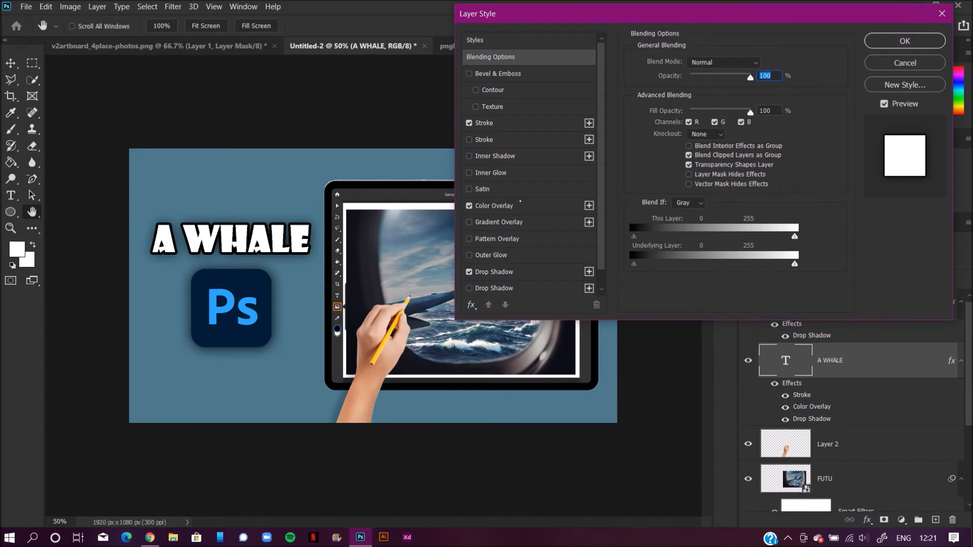
pyautogui.click(530, 124)
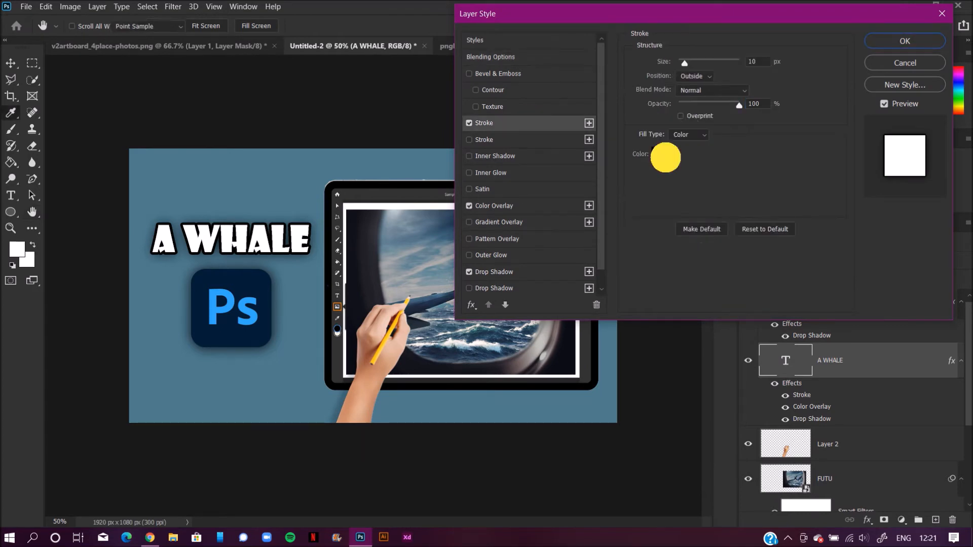
pyautogui.click(664, 153)
pyautogui.click(446, 355)
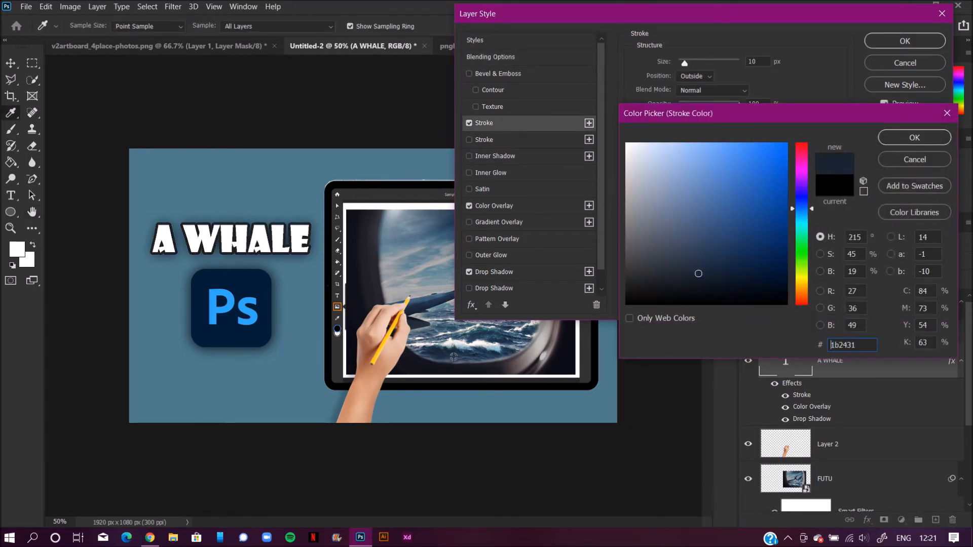
pyautogui.click(905, 138)
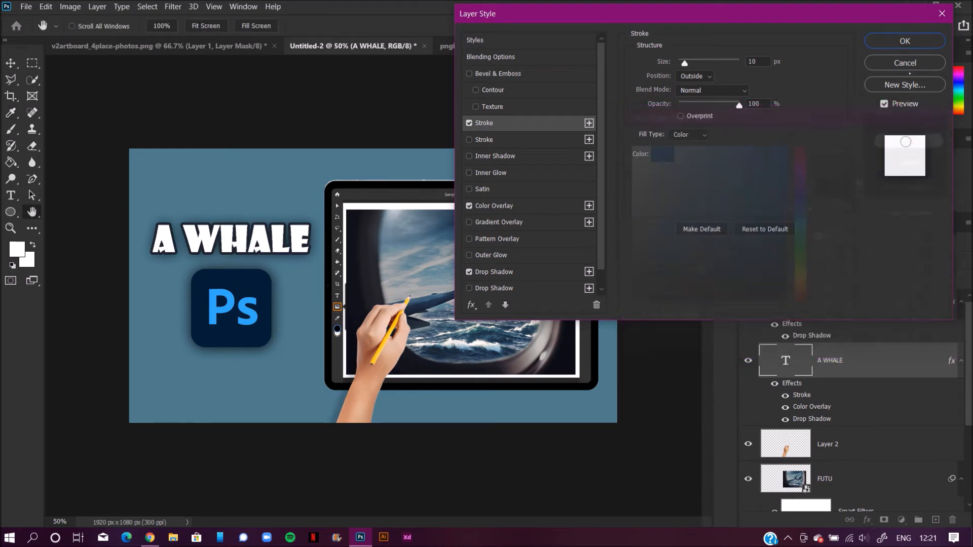
pyautogui.click(905, 41)
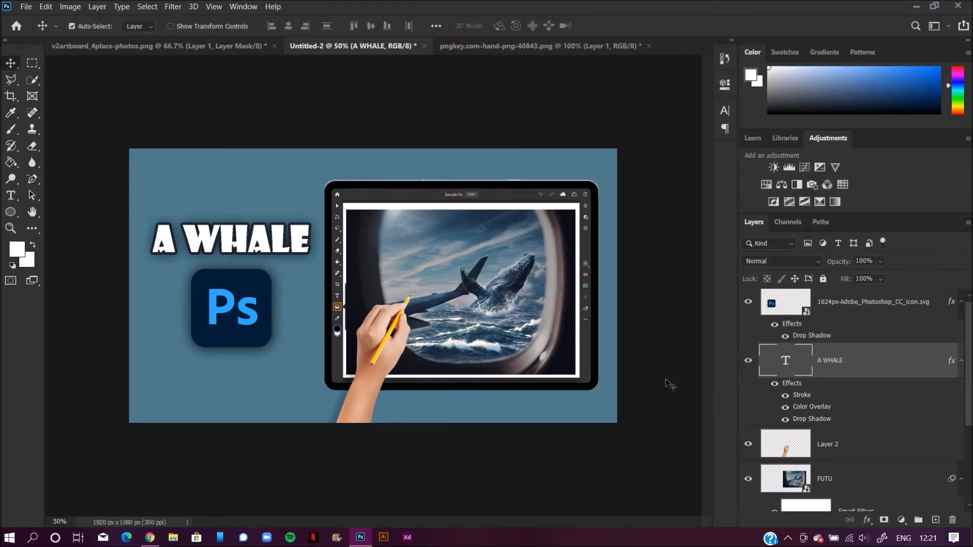
# Convert the hand layer (Layer 2) for smart filters so it becomes a smart object.
pyautogui.click(830, 439)
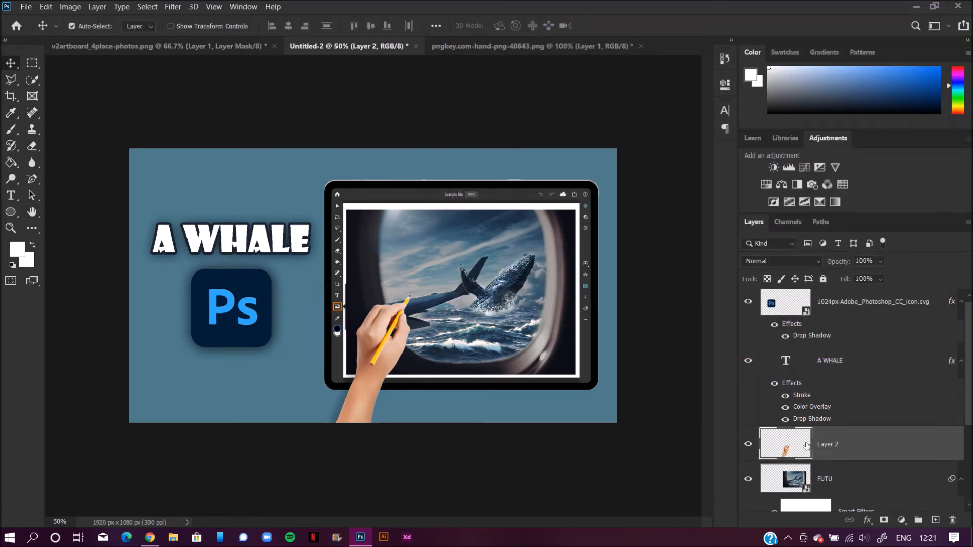
pyautogui.click(193, 6)
pyautogui.click(185, 37)
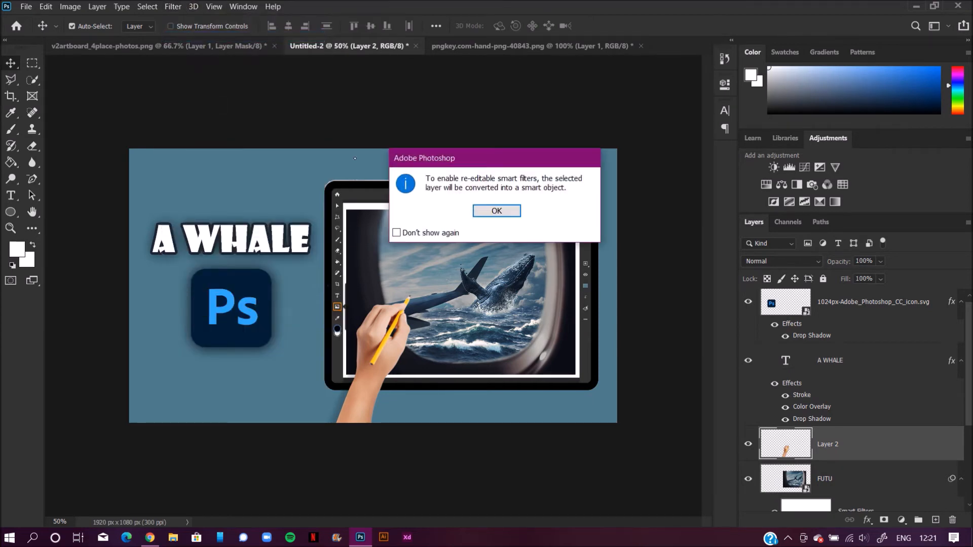
pyautogui.click(482, 211)
# Apply a Color Balance adjustment to the hand layer to shift its skin tone.
pyautogui.click(74, 8)
pyautogui.moveTo(94, 37)
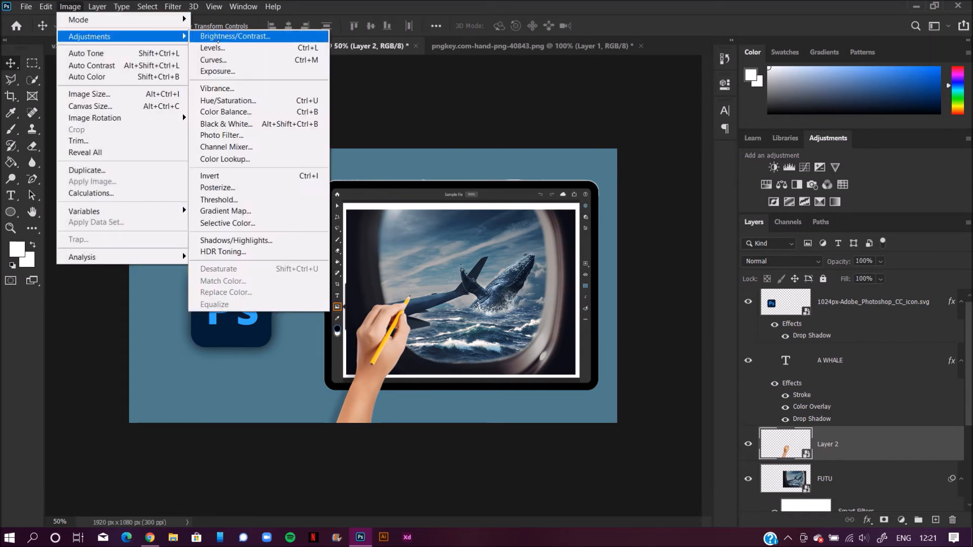
pyautogui.click(231, 112)
pyautogui.moveTo(498, 109); pyautogui.dragTo(605, 52)
pyautogui.click(568, 138)
pyautogui.moveTo(569, 141); pyautogui.dragTo(556, 109)
pyautogui.click(701, 81)
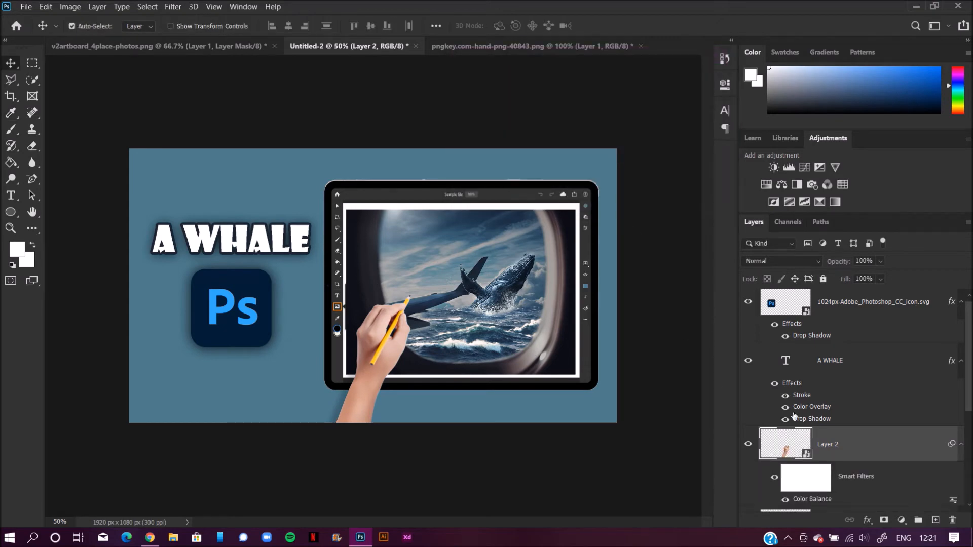
# Add a Drop Shadow to the hand layer with opacity 33%, angle 90°, distance 3 px, spread 8% and size 13 px.
pyautogui.doubleClick(891, 443)
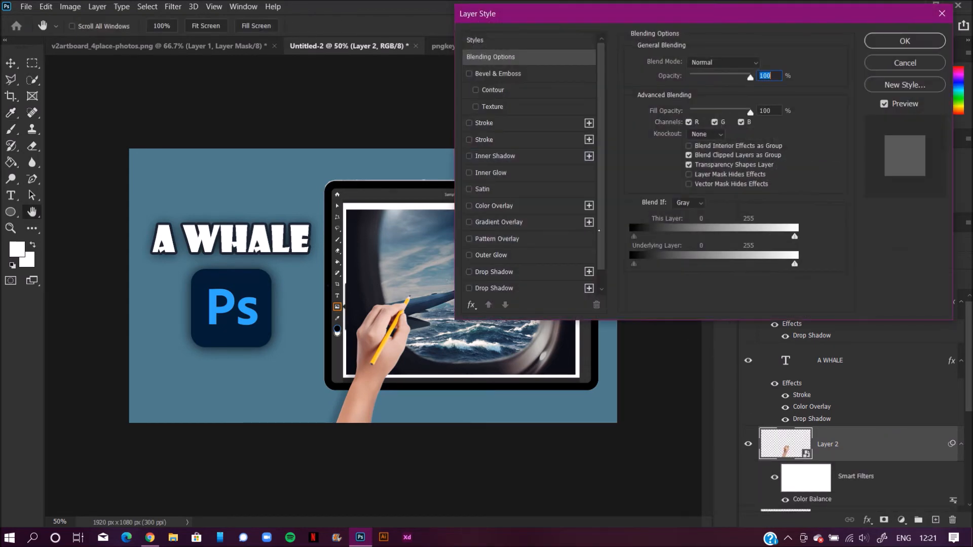
pyautogui.click(529, 275)
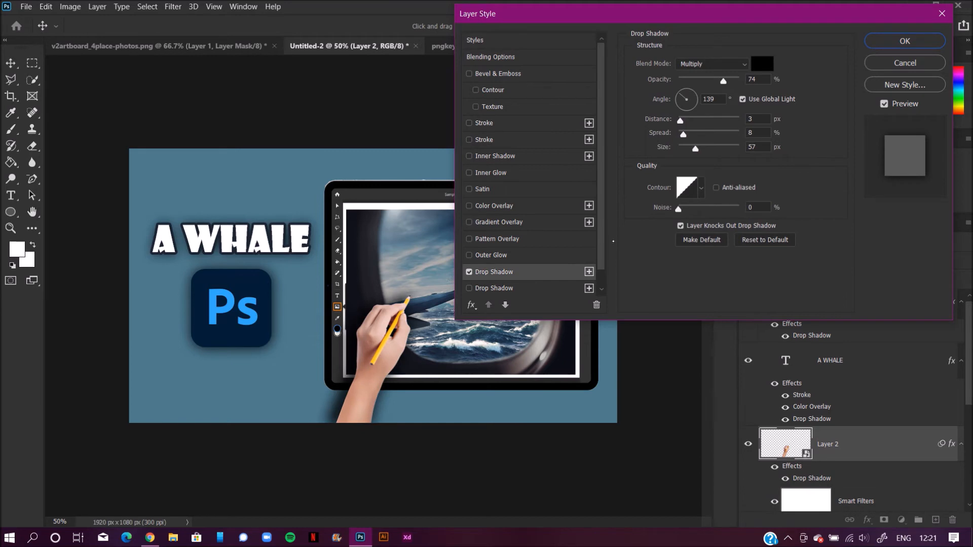
pyautogui.moveTo(723, 80); pyautogui.dragTo(704, 81)
pyautogui.moveTo(694, 148); pyautogui.dragTo(686, 148)
pyautogui.moveTo(704, 81); pyautogui.dragTo(682, 94)
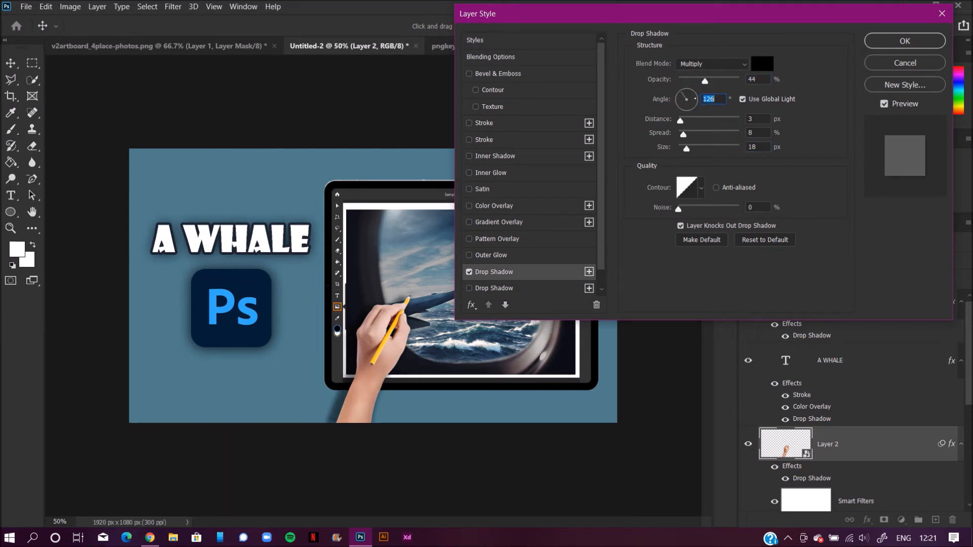
pyautogui.moveTo(682, 94); pyautogui.dragTo(684, 92)
pyautogui.press('BackSpace')
pyautogui.write('90')
pyautogui.moveTo(705, 80); pyautogui.dragTo(699, 80)
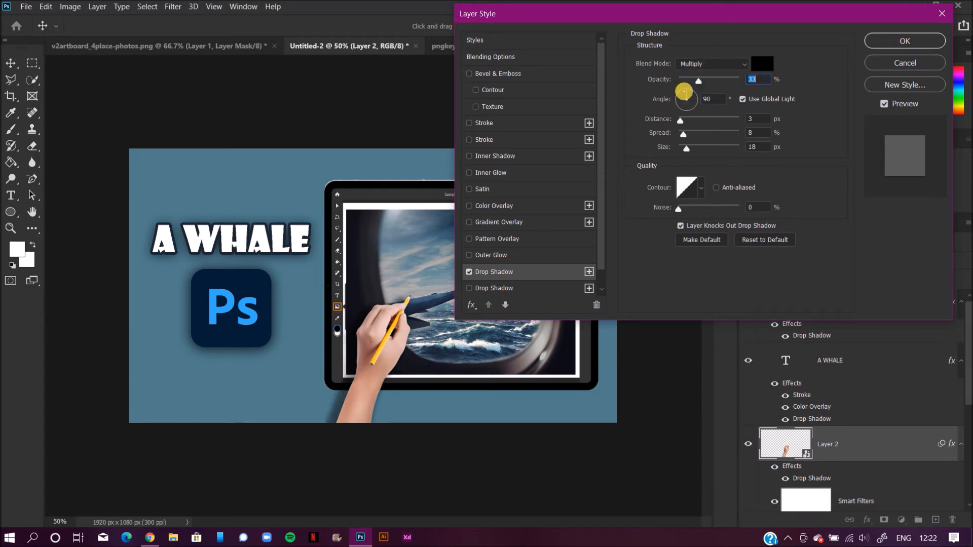
pyautogui.moveTo(687, 148); pyautogui.dragTo(686, 148)
pyautogui.click(890, 43)
pyautogui.scroll(-5, 956, 394)
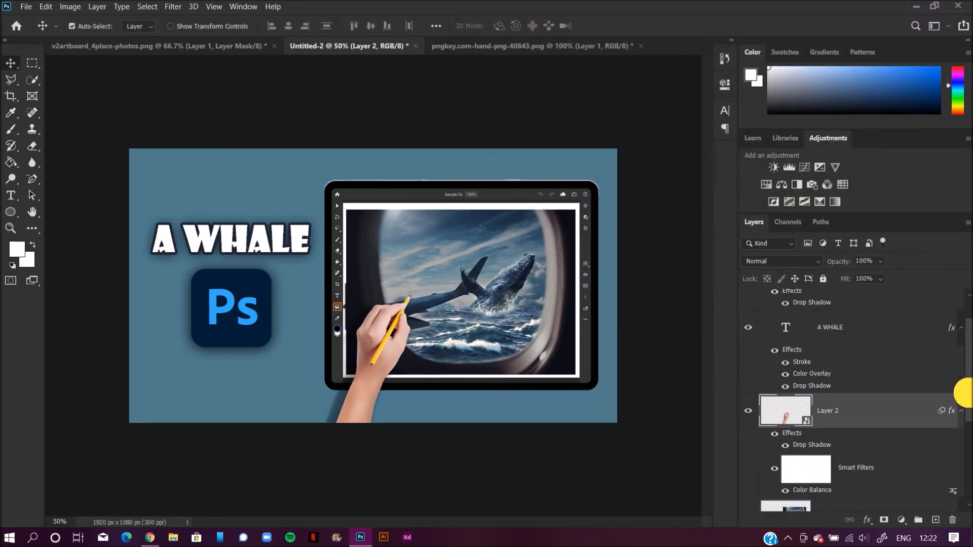
pyautogui.click(899, 384)
pyautogui.doubleClick(899, 384)
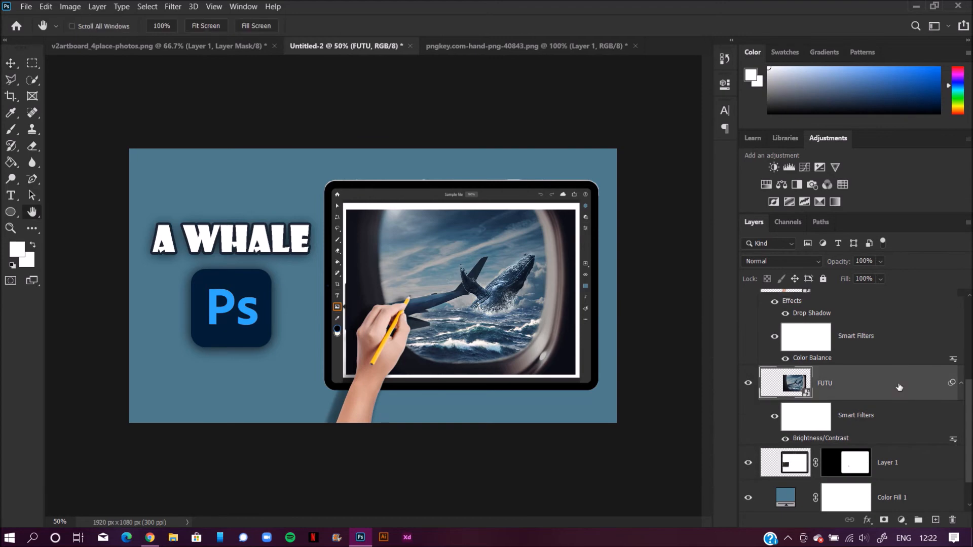
pyautogui.click(921, 63)
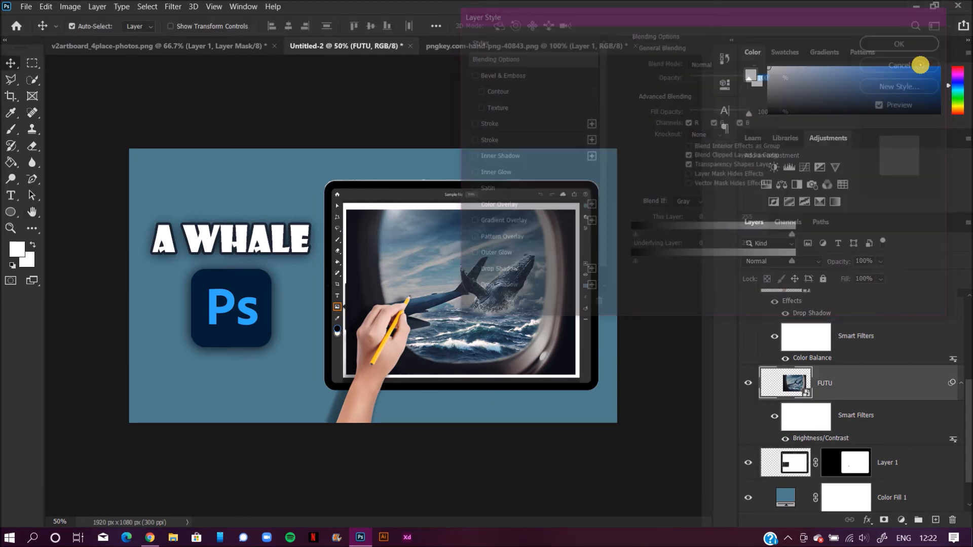
# Try a Drop Shadow on the tablet layer (Layer 1) and discard it.
pyautogui.click(918, 464)
pyautogui.doubleClick(920, 464)
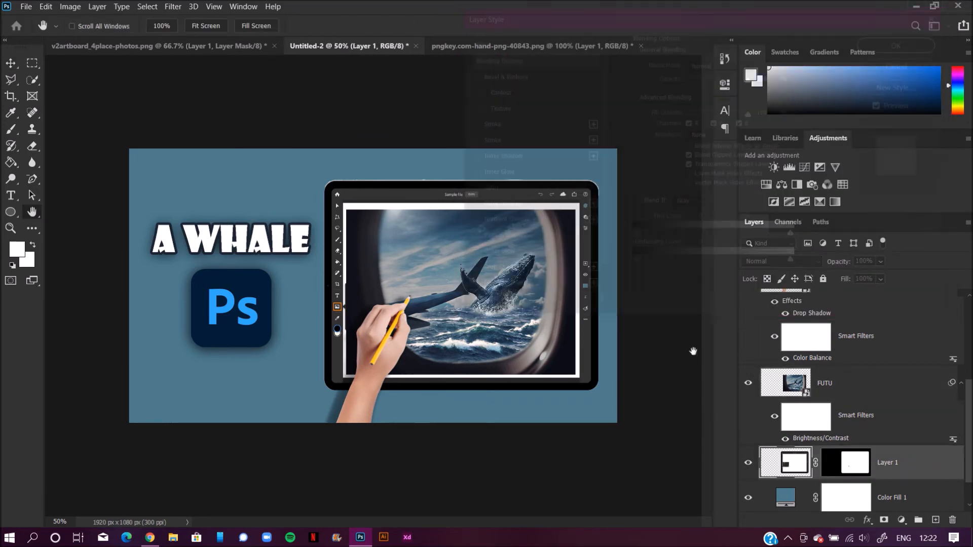
pyautogui.click(552, 273)
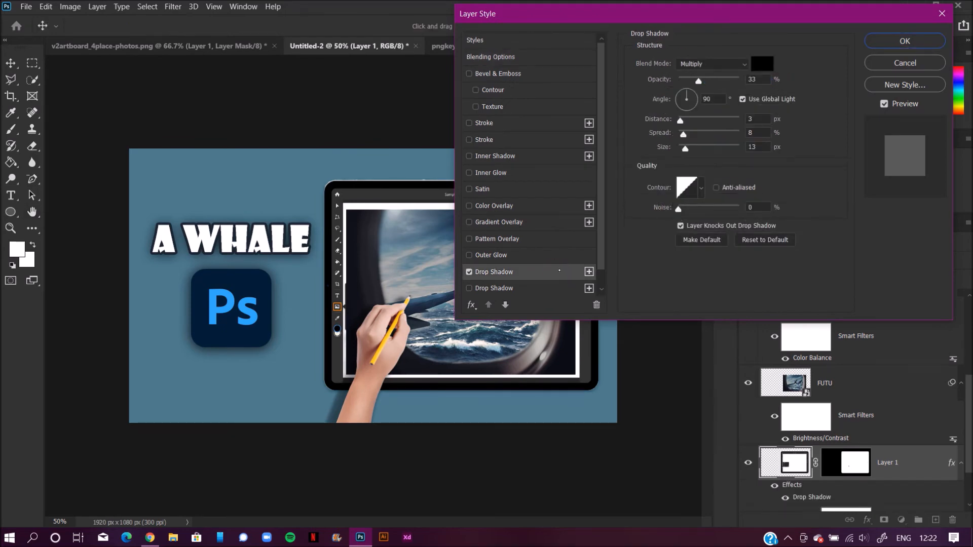
pyautogui.moveTo(761, 16); pyautogui.dragTo(711, 31)
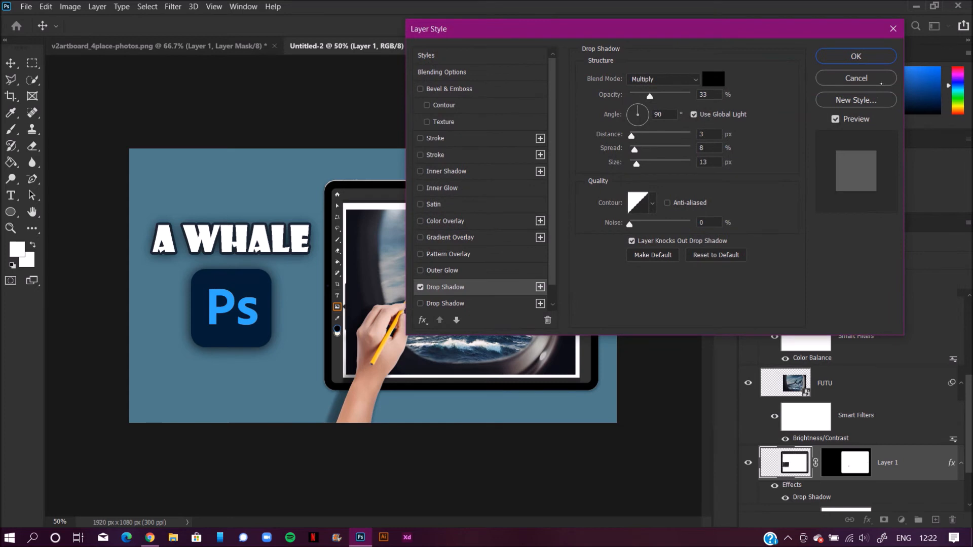
pyautogui.click(856, 79)
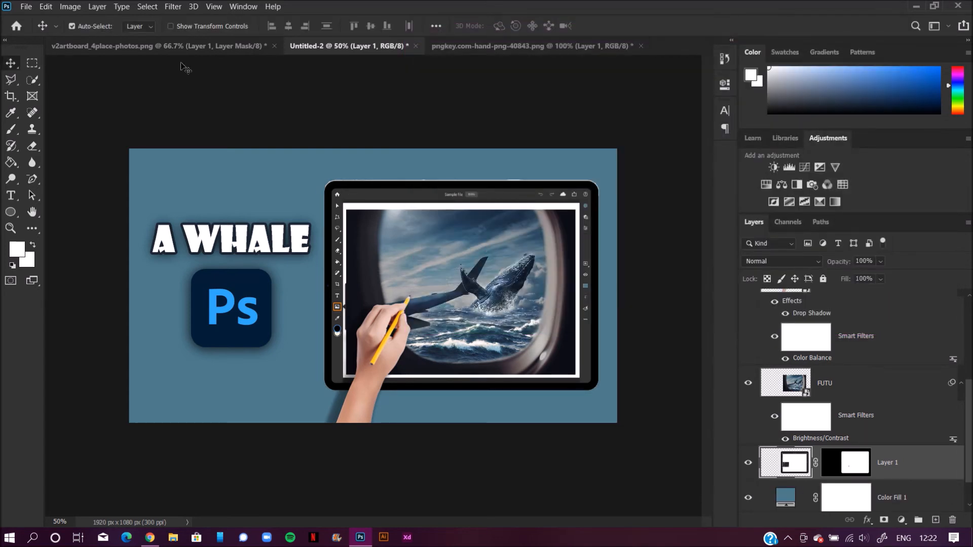
# Convert the tablet layer (Layer 1) for smart filters so it becomes a smart object.
pyautogui.click(175, 7)
pyautogui.click(215, 34)
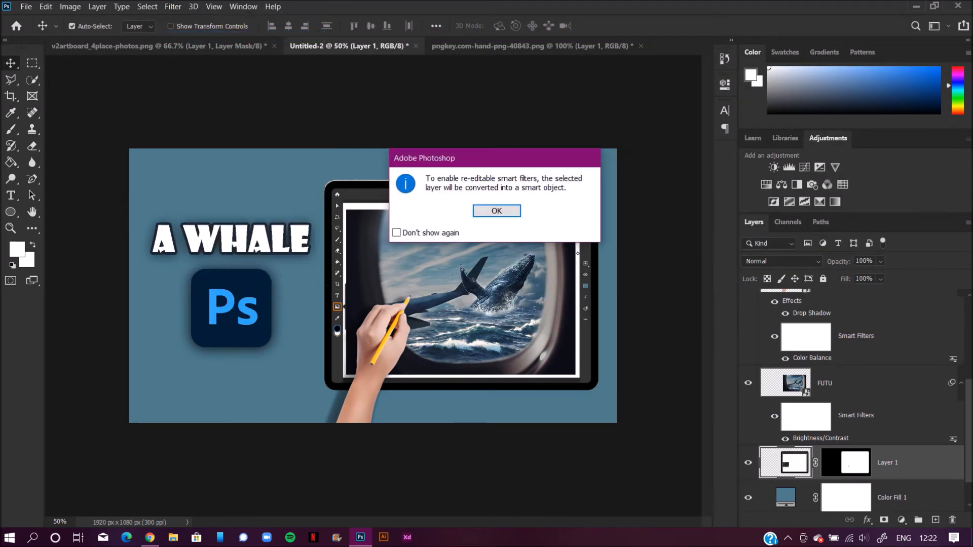
pyautogui.click(503, 217)
# Add a Drop Shadow to the tablet layer with opacity 98%, angle 90°, distance 3 px, spread 8% and size 43 px.
pyautogui.click(890, 460)
pyautogui.doubleClick(890, 461)
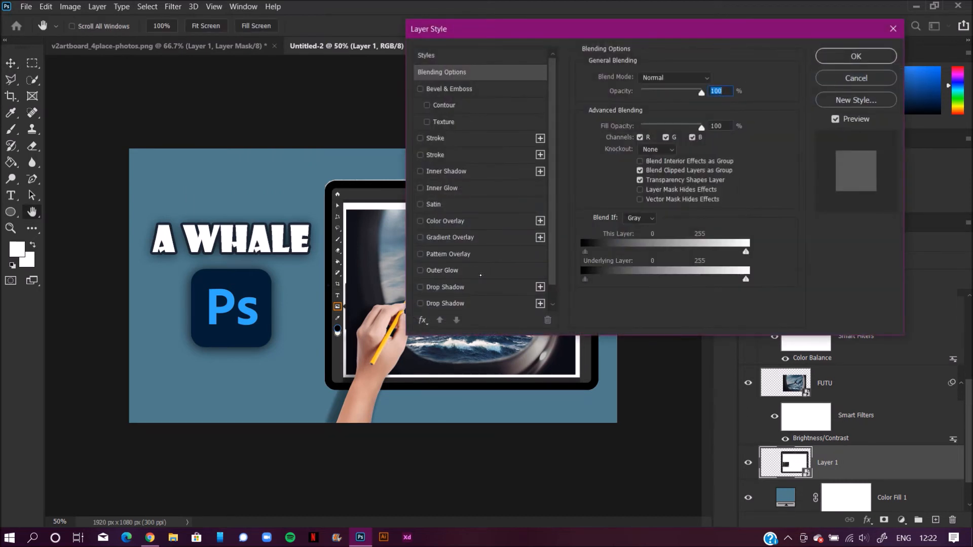
pyautogui.click(478, 287)
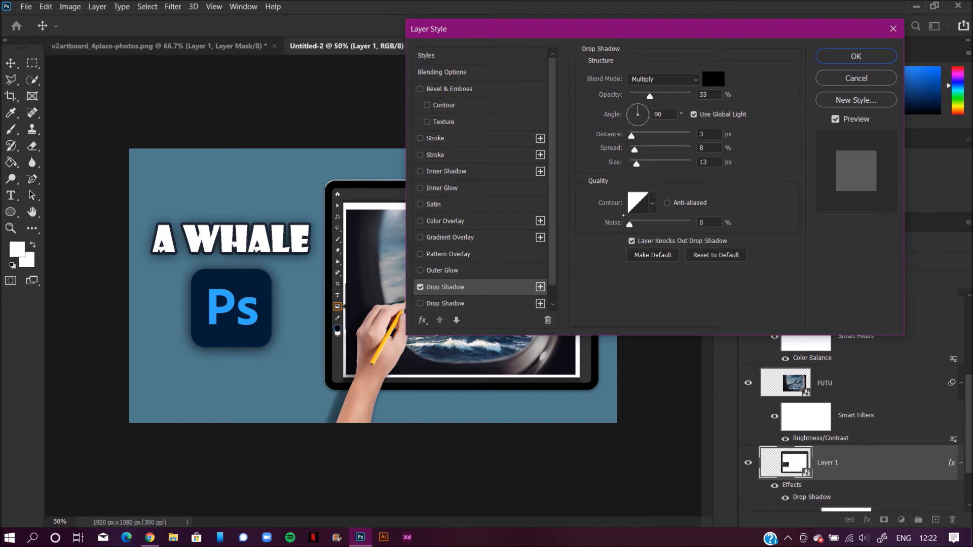
pyautogui.moveTo(650, 96); pyautogui.dragTo(689, 97)
pyautogui.moveTo(636, 164)
pyautogui.mouseDown()
pyautogui.moveTo(649, 168)
pyautogui.moveTo(641, 166)
pyautogui.mouseUp()
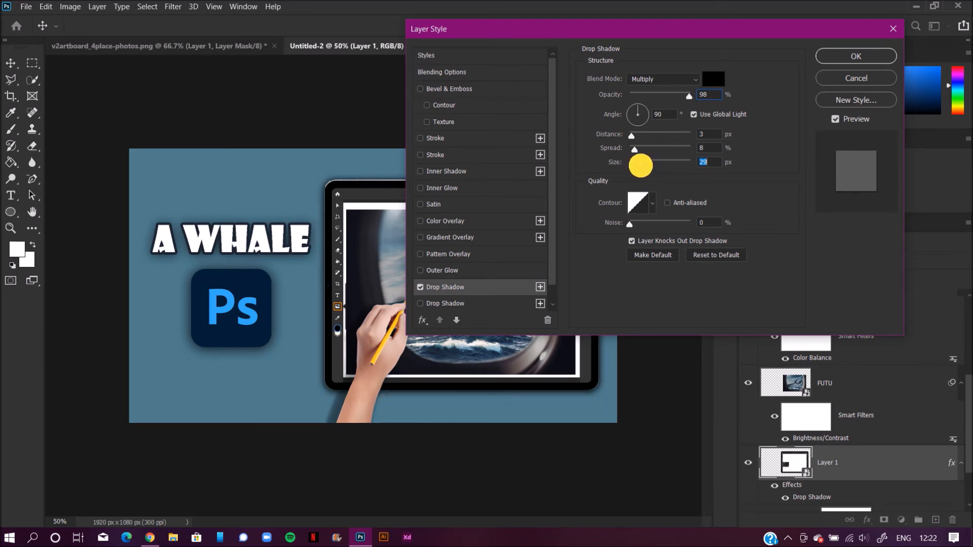
pyautogui.moveTo(682, 35); pyautogui.dragTo(795, 16)
pyautogui.moveTo(754, 144); pyautogui.dragTo(756, 144)
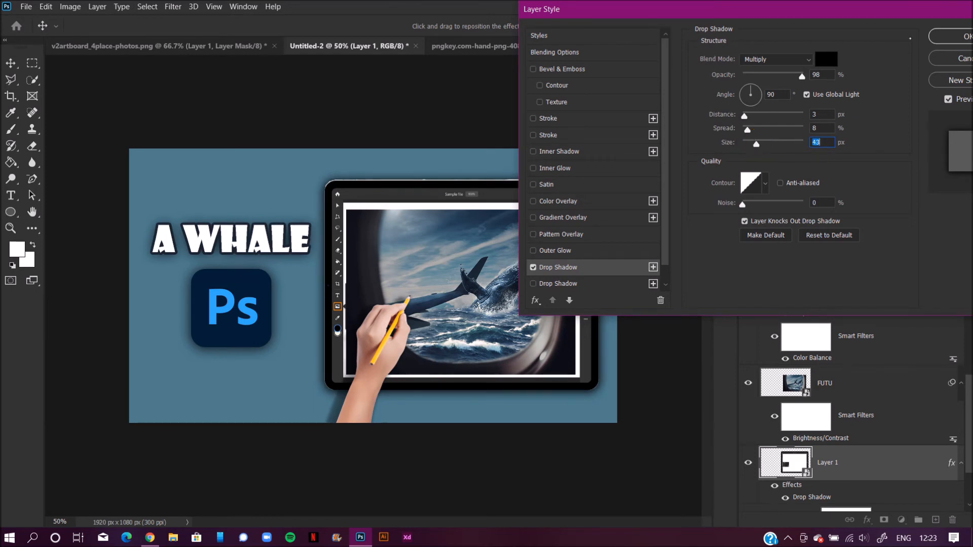
pyautogui.press('Return')
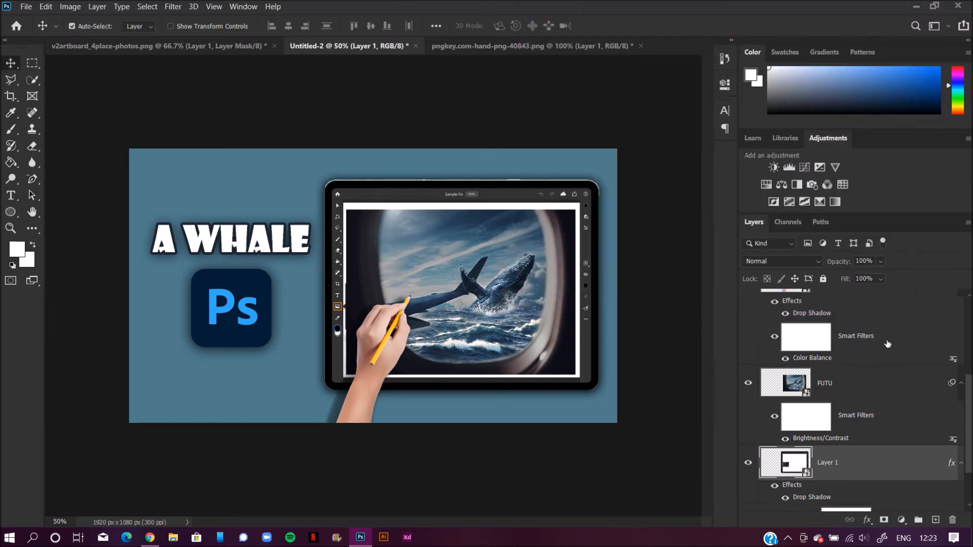
# Move the Photoshop icon slightly down, leaving more space below the "A WHALE" text.
pyautogui.scroll(5, 966, 391)
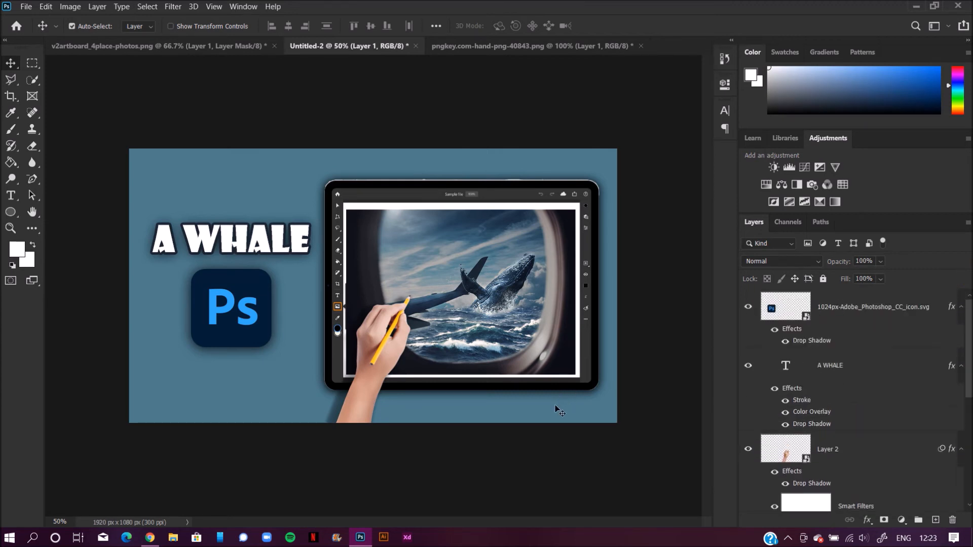
pyautogui.click(238, 310)
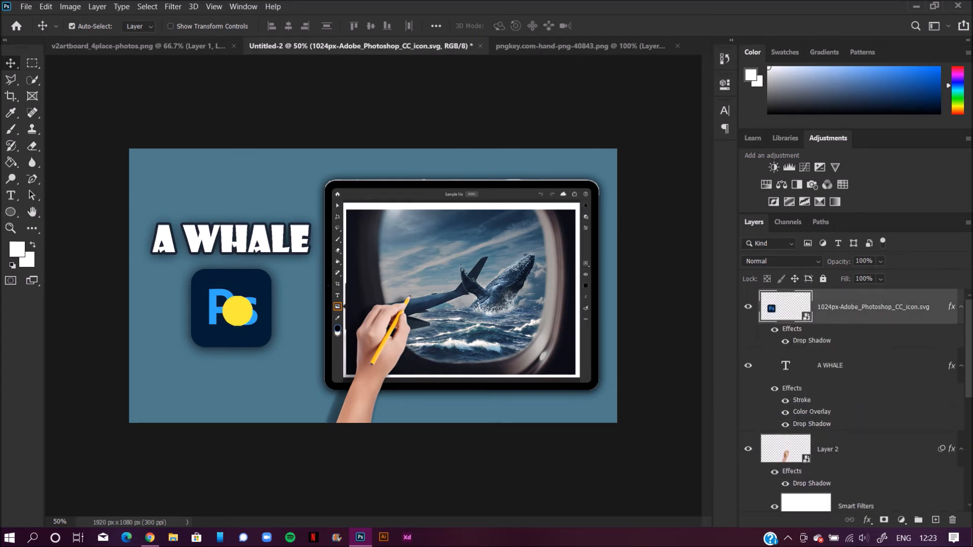
pyautogui.moveTo(238, 310); pyautogui.dragTo(239, 322)
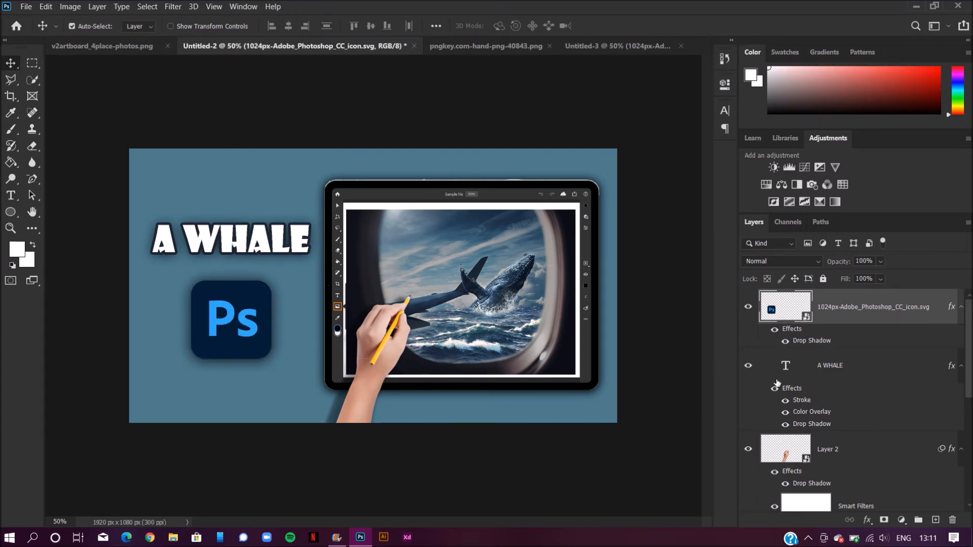
# With the hand layer (Layer 2) active, marquee-select a band around "A WHALE" from the canvas edge to the tablet, about 757 x 223 px.
pyautogui.click(833, 366)
pyautogui.click(844, 446)
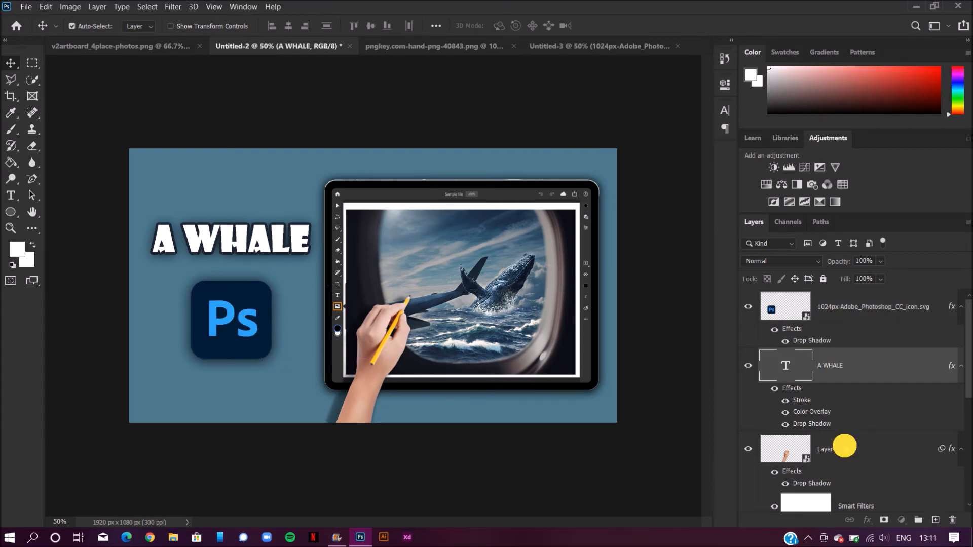
pyautogui.click(33, 62)
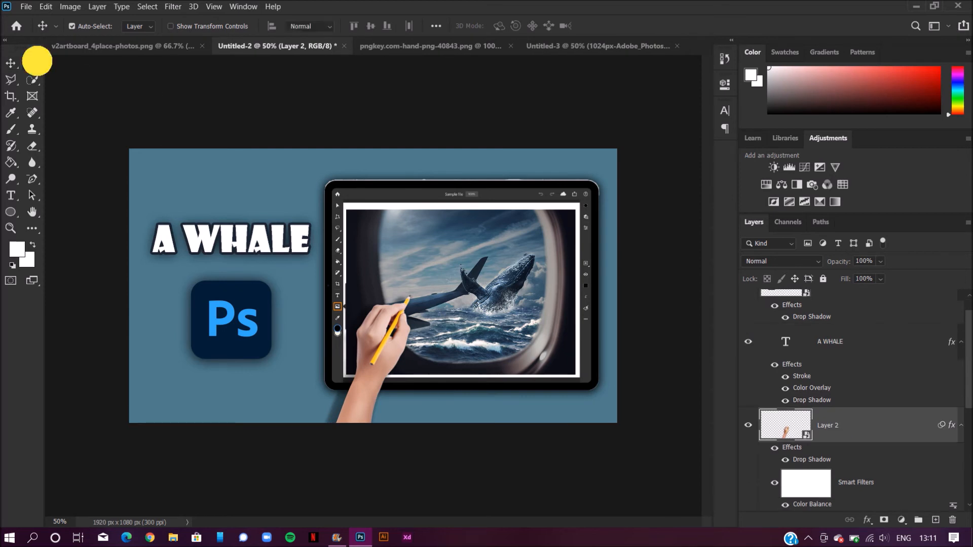
pyautogui.moveTo(127, 213); pyautogui.dragTo(319, 268)
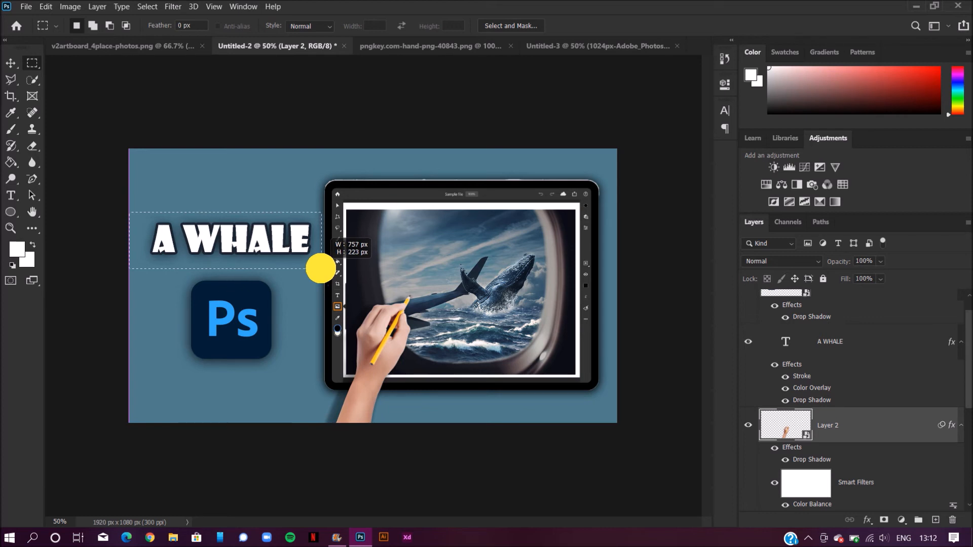
pyautogui.moveTo(322, 266); pyautogui.dragTo(323, 267)
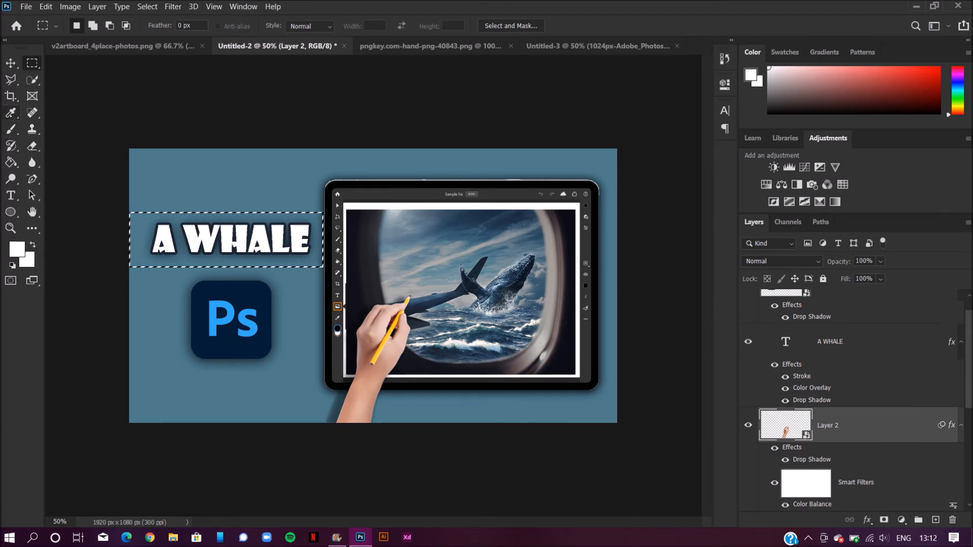
# Sample the near-black tone from the picture's lower corner and fill the selection with it on a new layer above the hand.
pyautogui.click(11, 112)
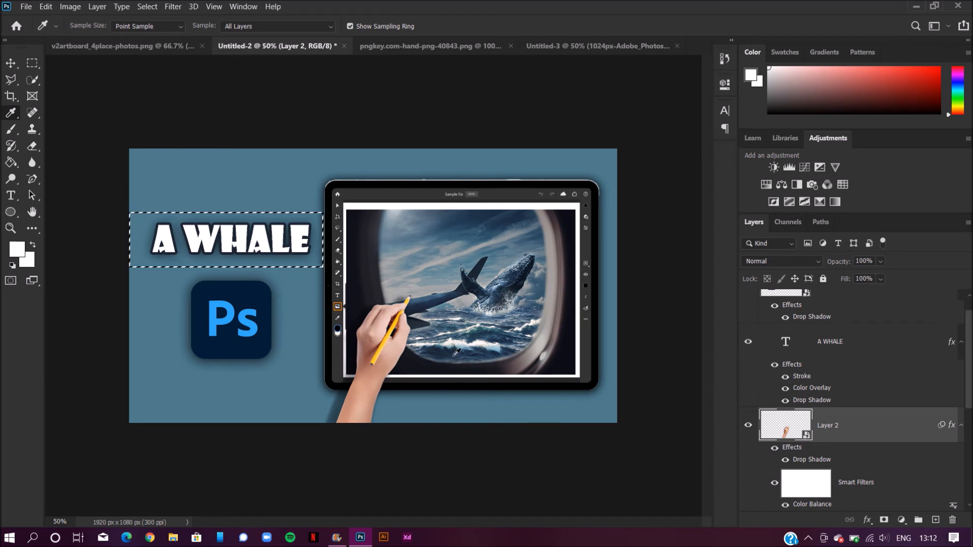
pyautogui.click(565, 366)
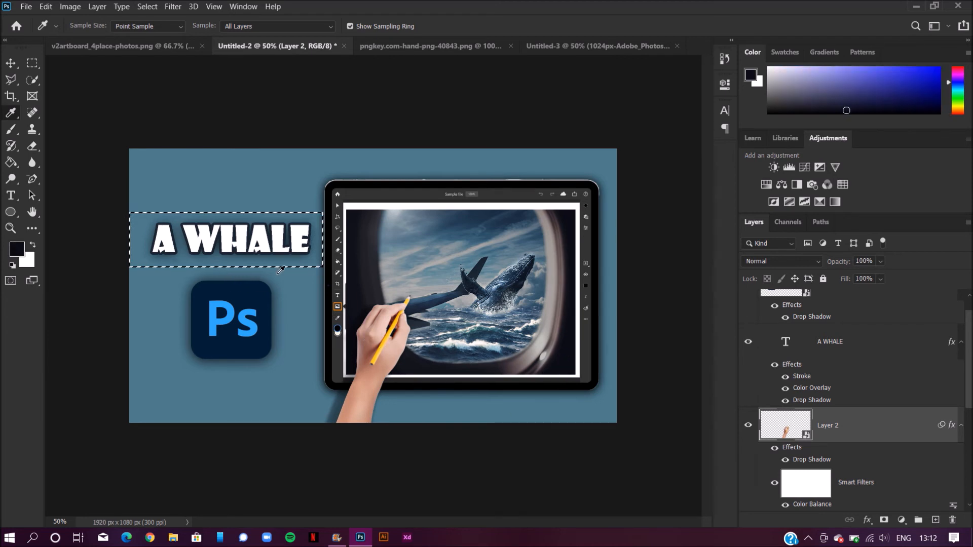
pyautogui.click(10, 162)
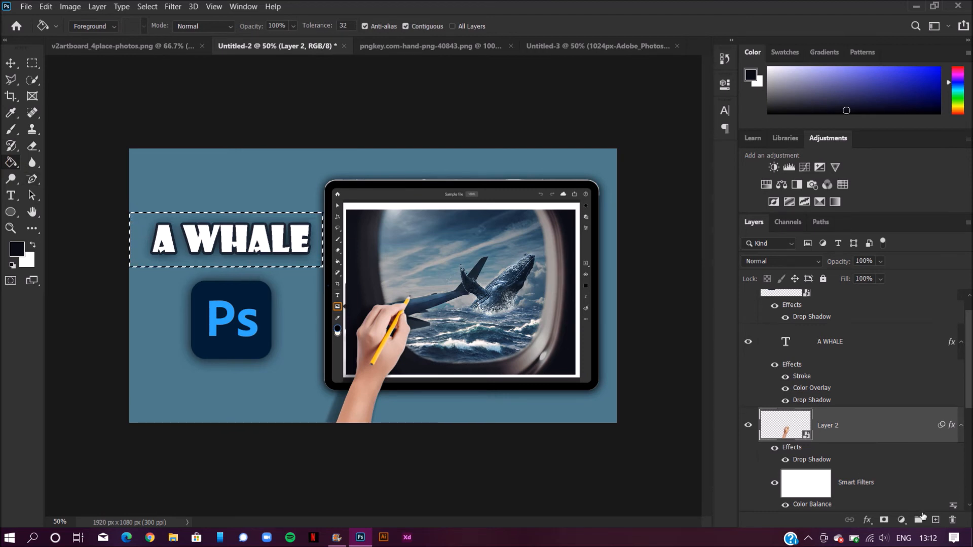
pyautogui.click(936, 520)
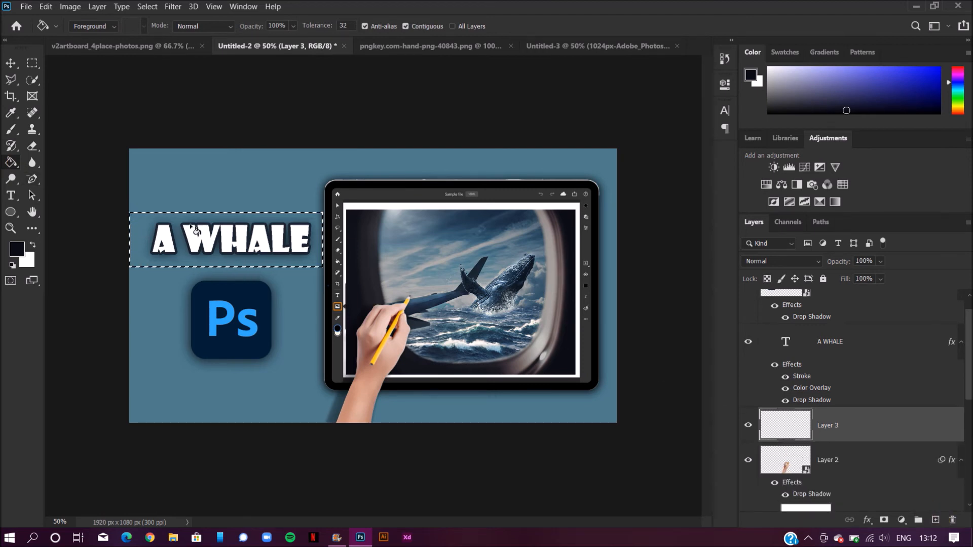
pyautogui.click(140, 221)
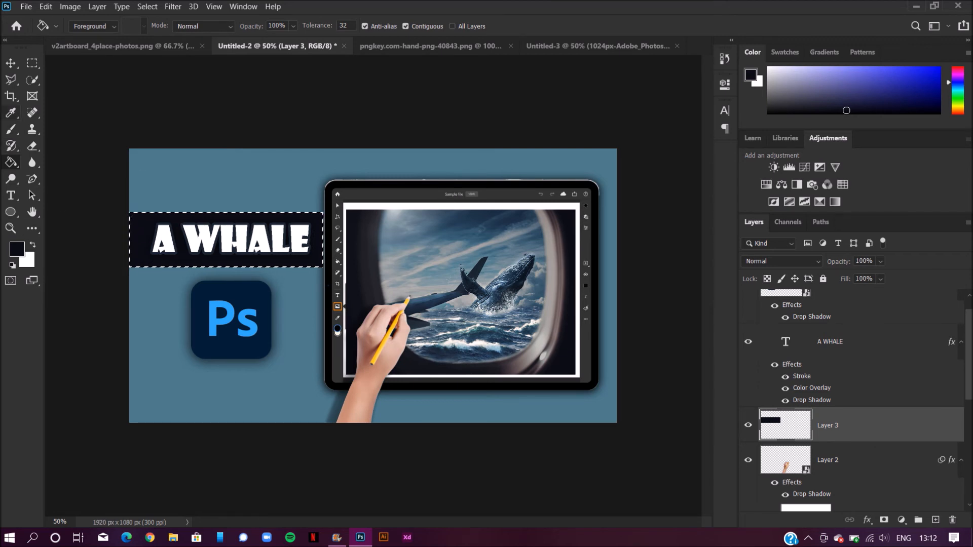
# Refill the band behind the text with a dark blue sampled from the whale and clear the selection.
pyautogui.click(11, 112)
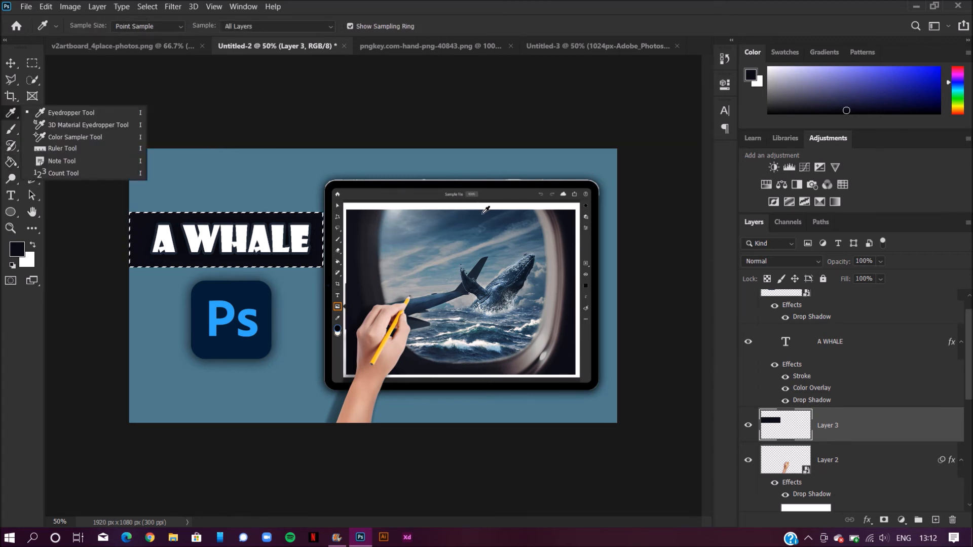
pyautogui.click(527, 271)
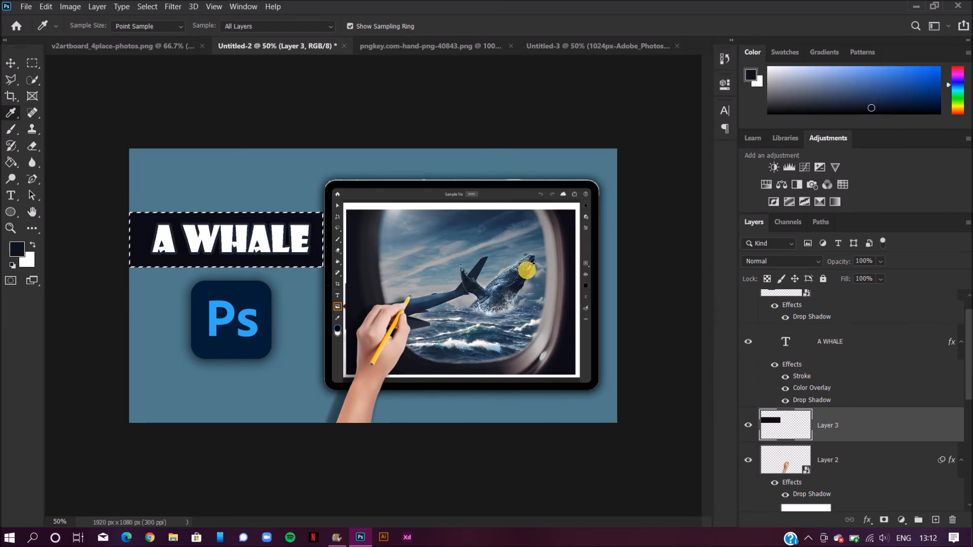
pyautogui.click(11, 162)
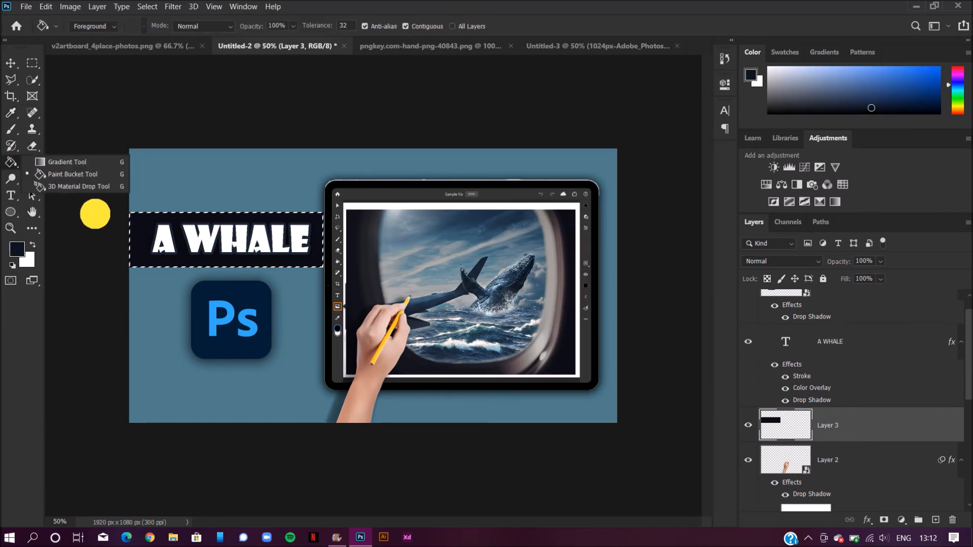
pyautogui.click(11, 163)
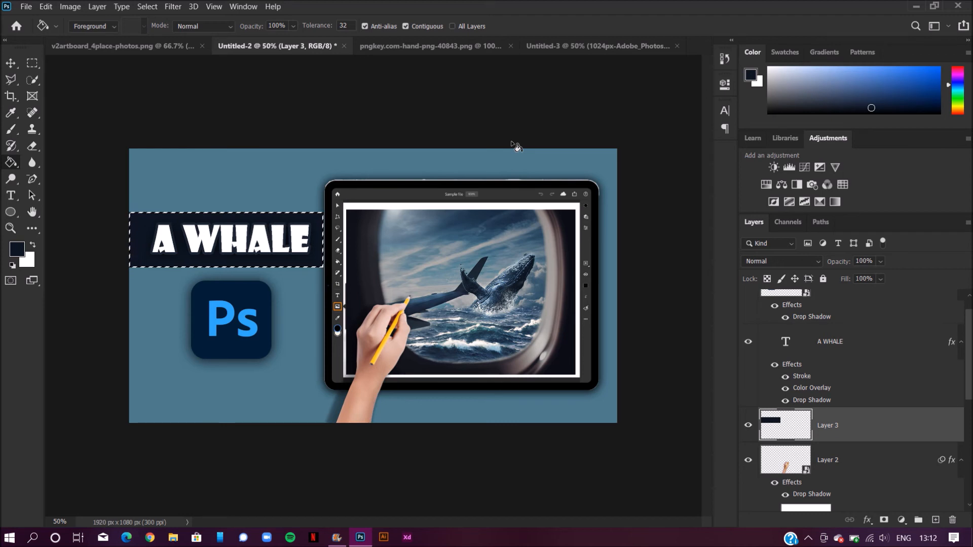
pyautogui.hotkey('ctrl', 'd')
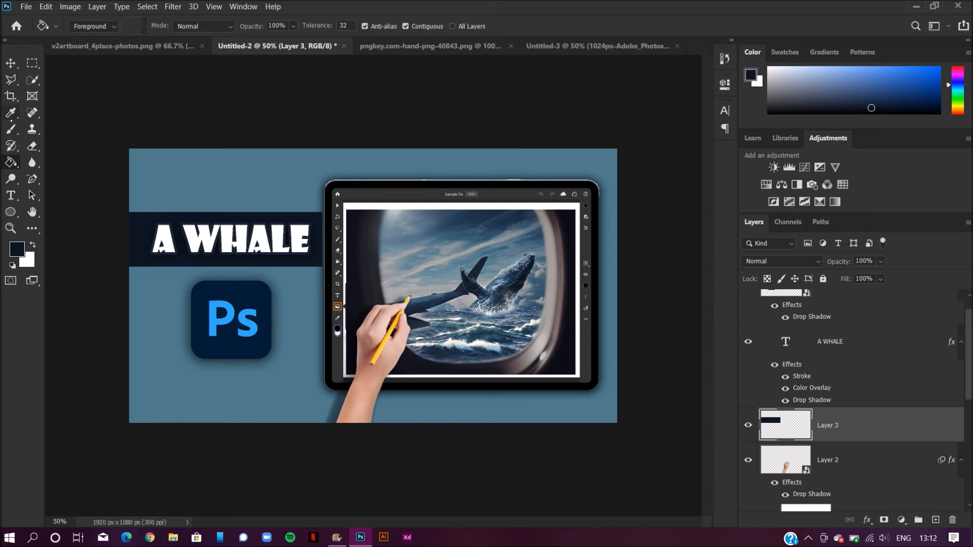
pyautogui.click(10, 195)
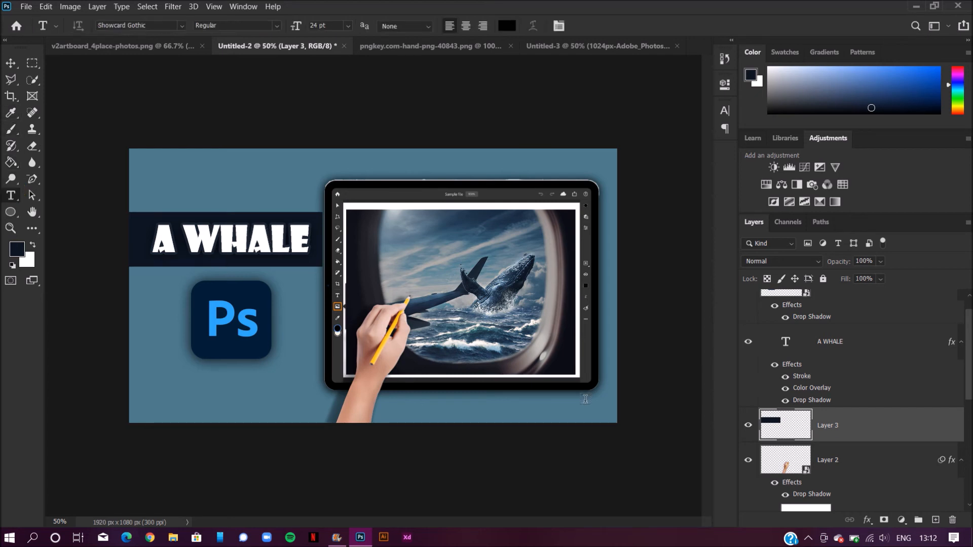
pyautogui.click(879, 345)
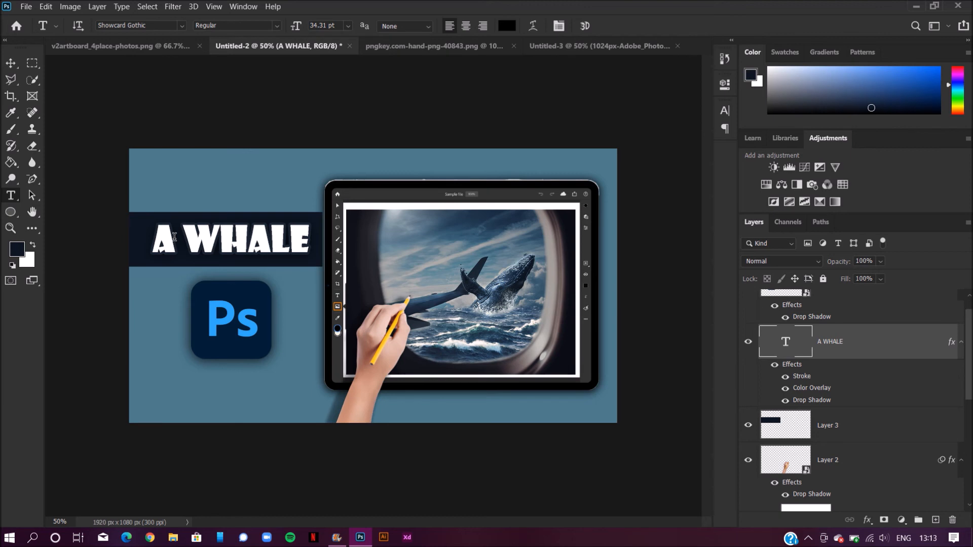
pyautogui.click(161, 237)
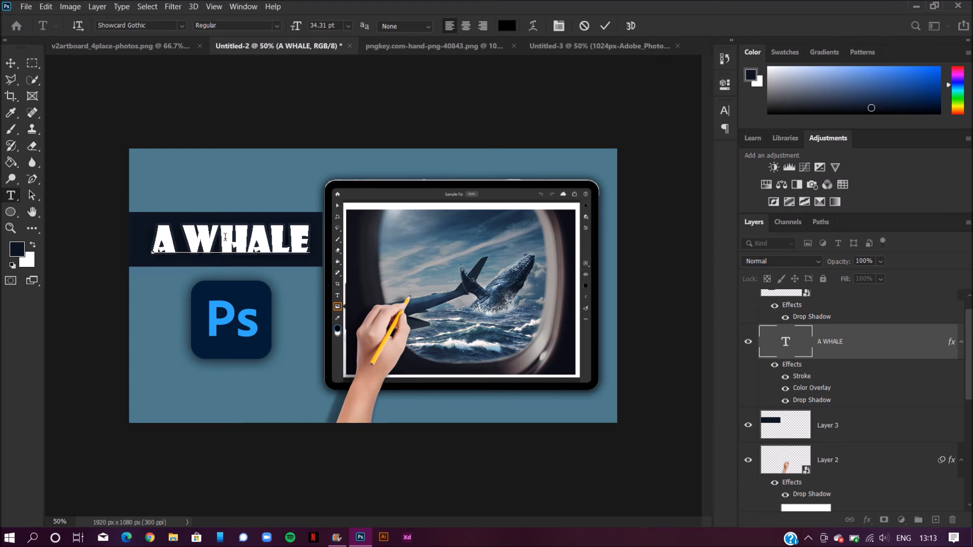
pyautogui.click(605, 26)
# Move the "A WHALE" text slightly left to centre it on the dark blue band.
pyautogui.click(11, 63)
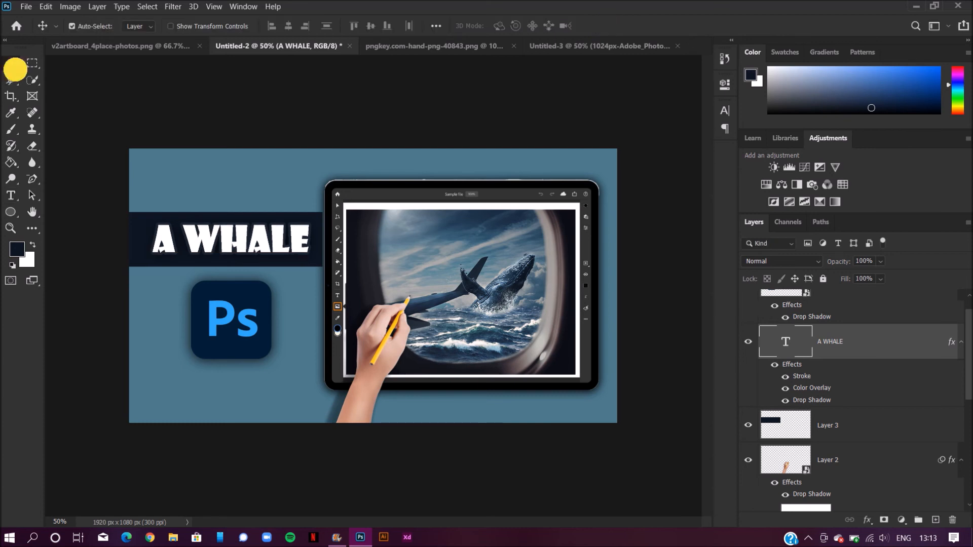
pyautogui.moveTo(246, 242); pyautogui.dragTo(243, 241)
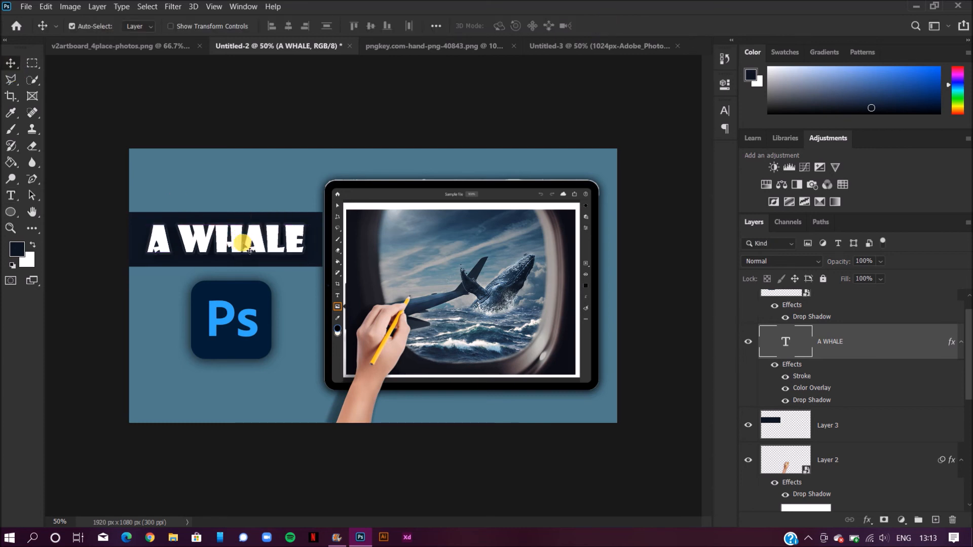
# Change the color of the "A WHALE" text's Stroke effect to black.
pyautogui.doubleClick(894, 337)
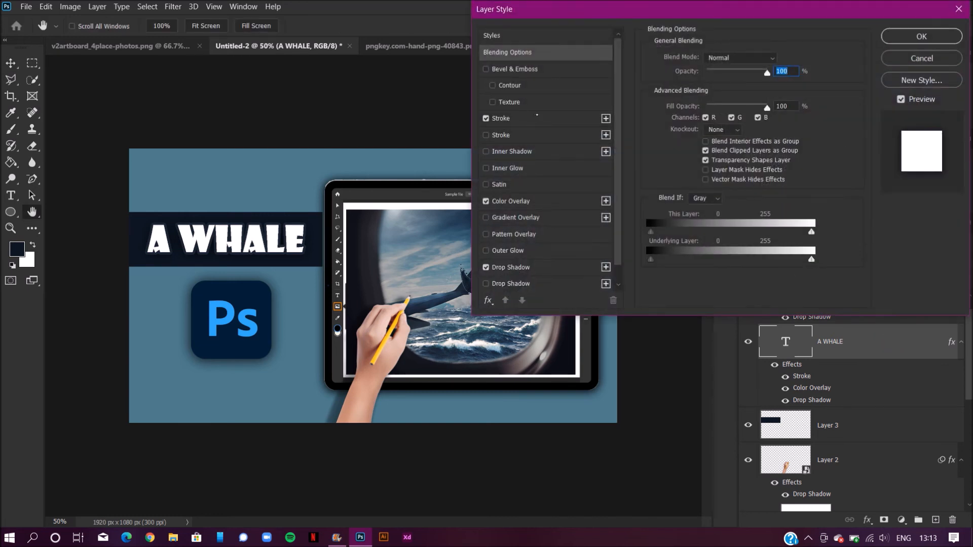
pyautogui.click(534, 116)
pyautogui.click(683, 156)
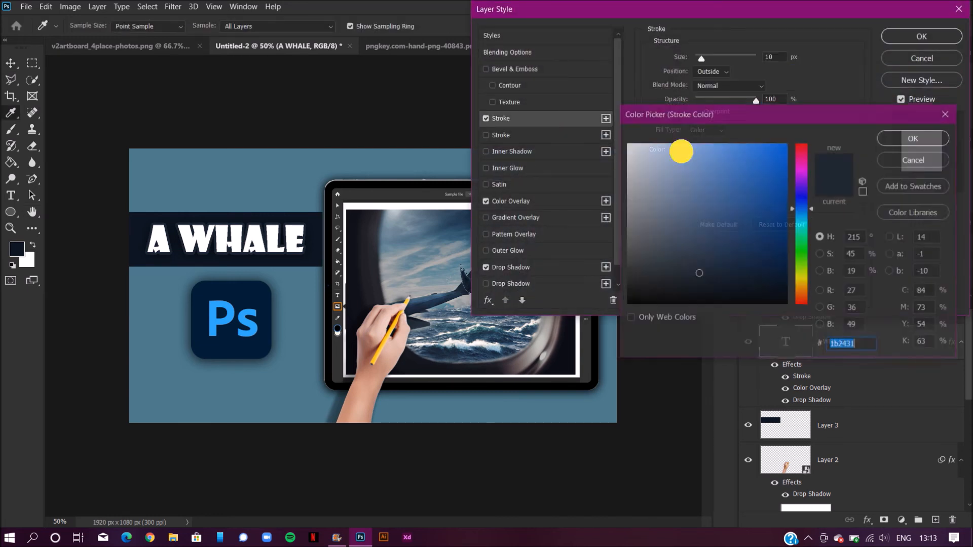
pyautogui.click(786, 303)
pyautogui.click(917, 137)
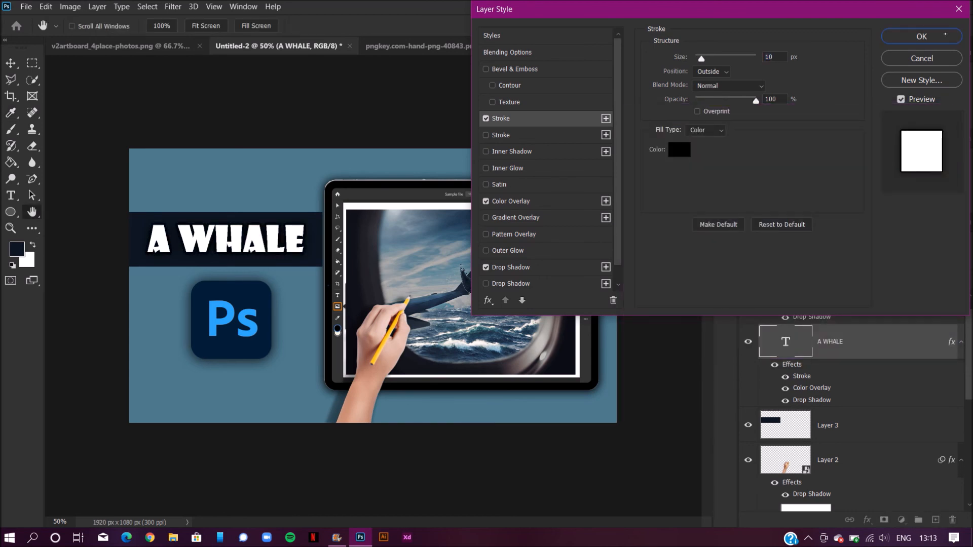
pyautogui.click(944, 35)
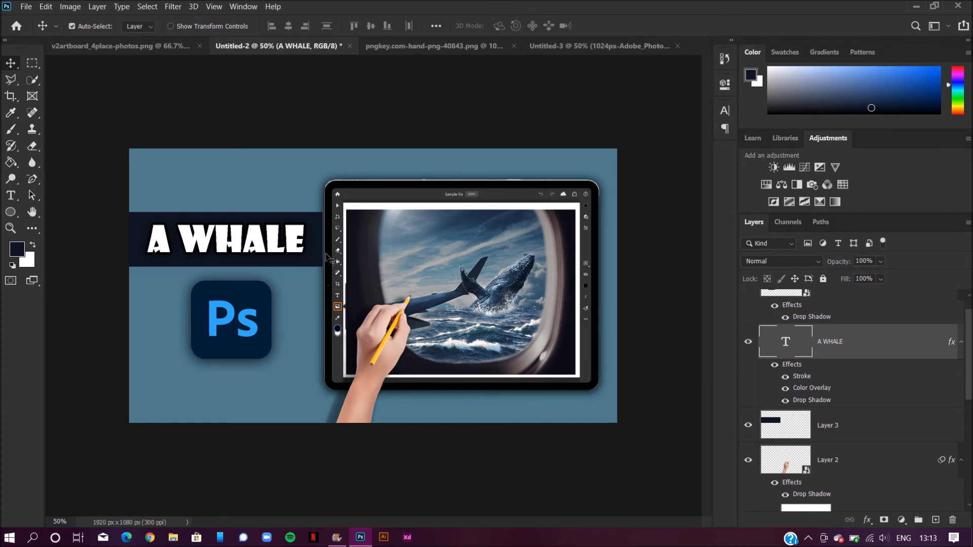
# Add a black Multiply Drop Shadow to the dark blue band with 74% opacity, 3 px distance, 8% spread and 9 px size.
pyautogui.click(781, 432)
pyautogui.click(789, 341)
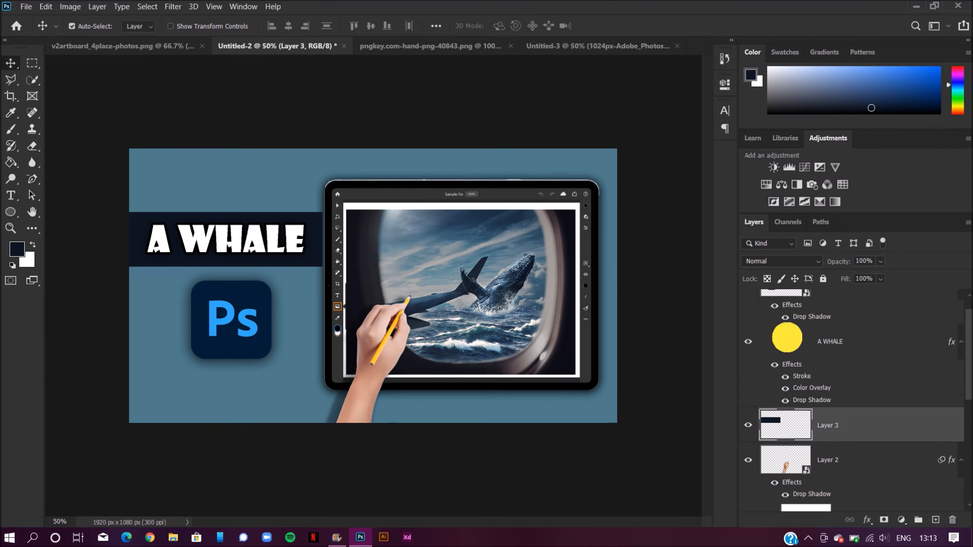
pyautogui.click(795, 421)
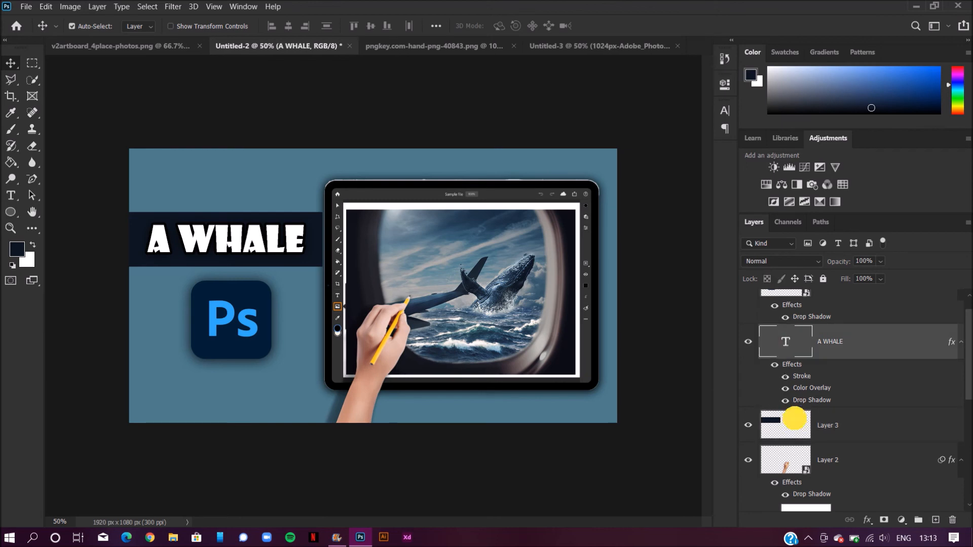
pyautogui.doubleClick(902, 439)
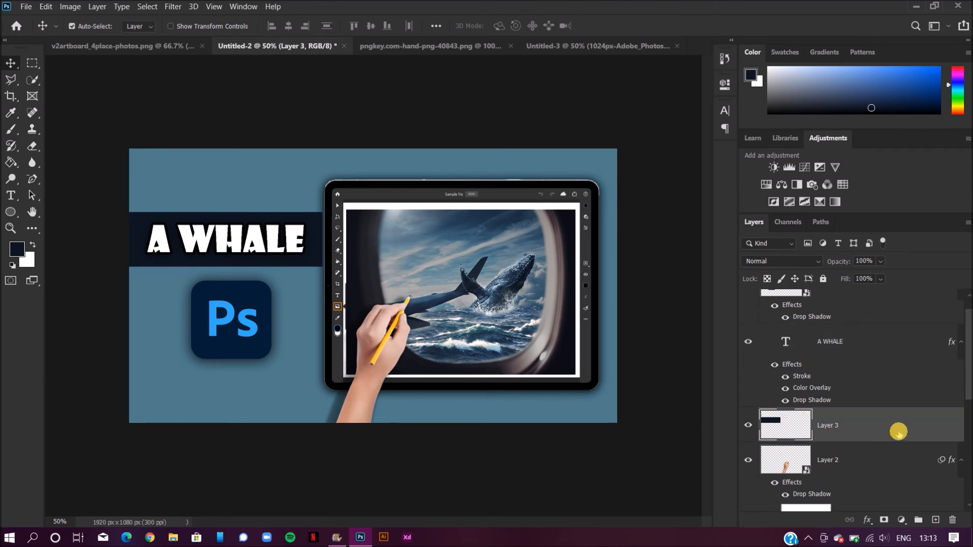
pyautogui.click(511, 267)
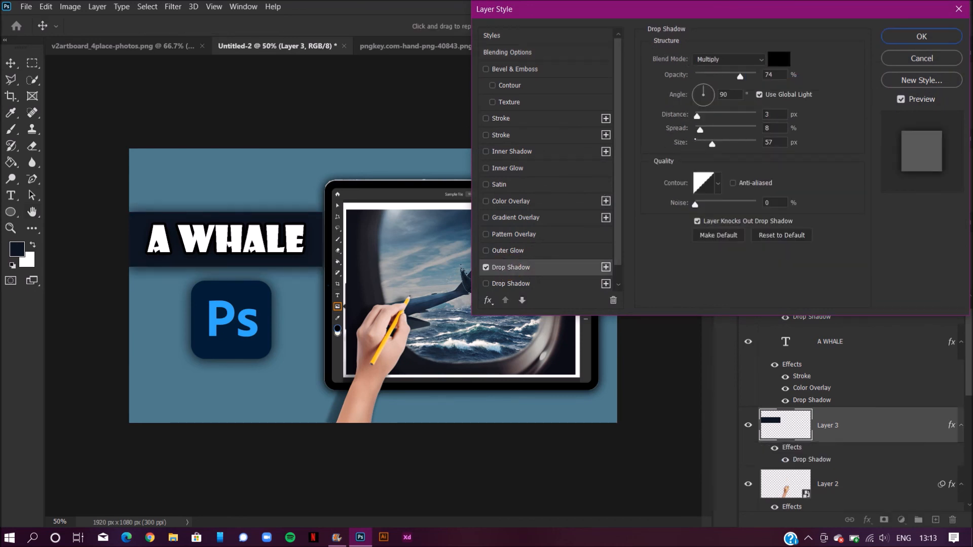
pyautogui.moveTo(712, 143); pyautogui.dragTo(701, 140)
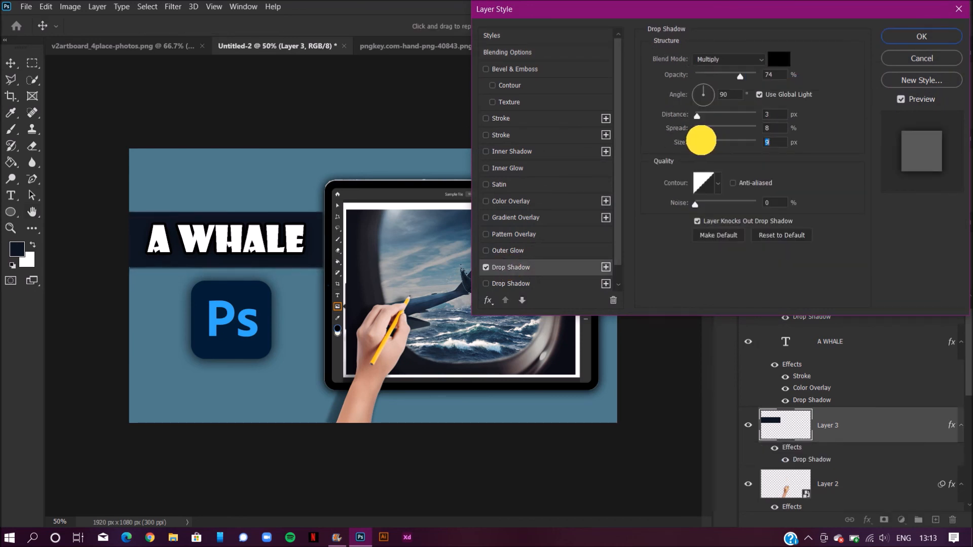
pyautogui.click(898, 40)
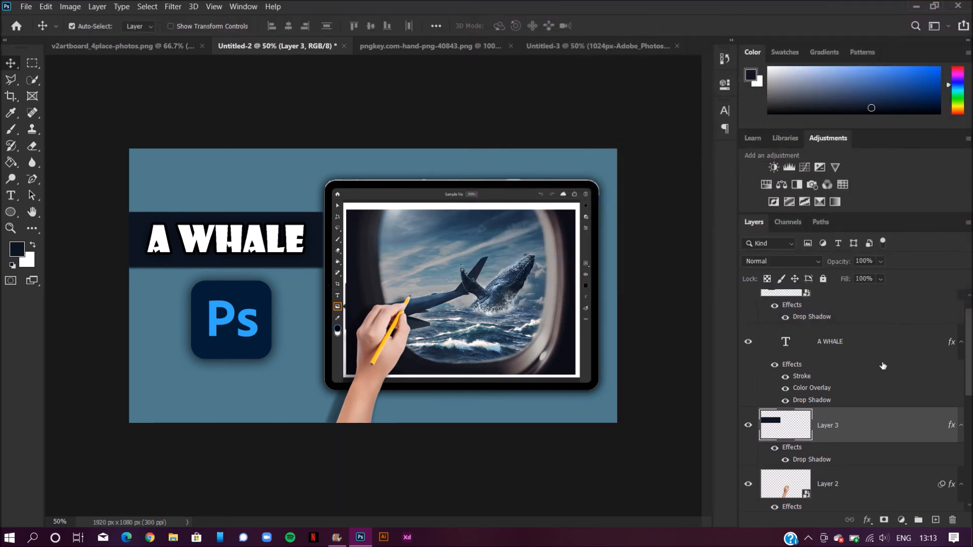
# Add a 10 px white (ffffff) outside Stroke to the dark blue band.
pyautogui.doubleClick(891, 430)
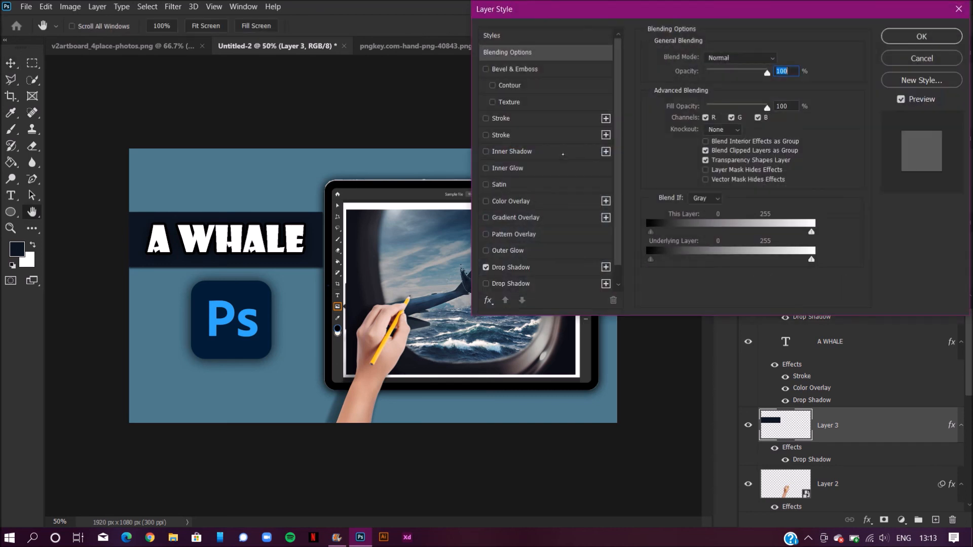
pyautogui.click(533, 119)
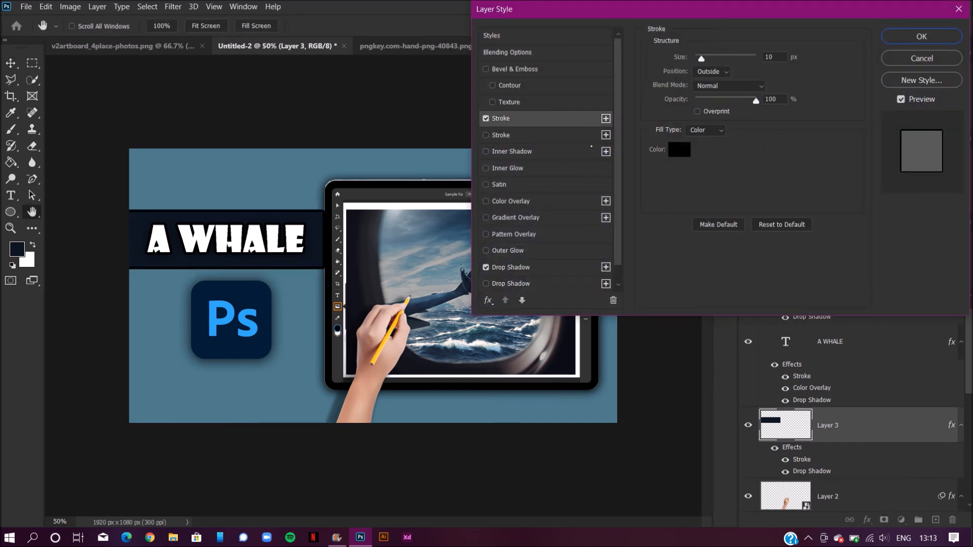
pyautogui.click(676, 155)
pyautogui.moveTo(642, 172); pyautogui.dragTo(599, 127)
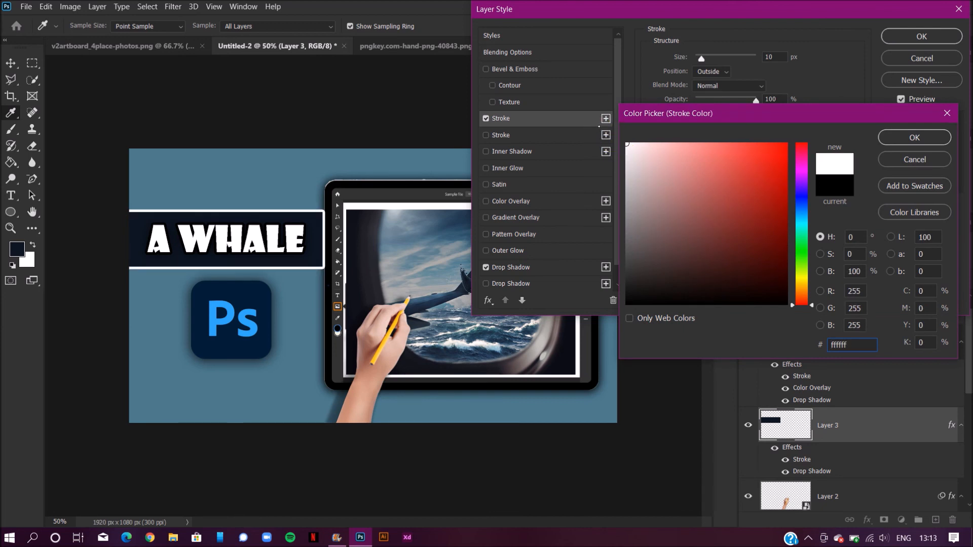
pyautogui.click(914, 137)
pyautogui.click(920, 37)
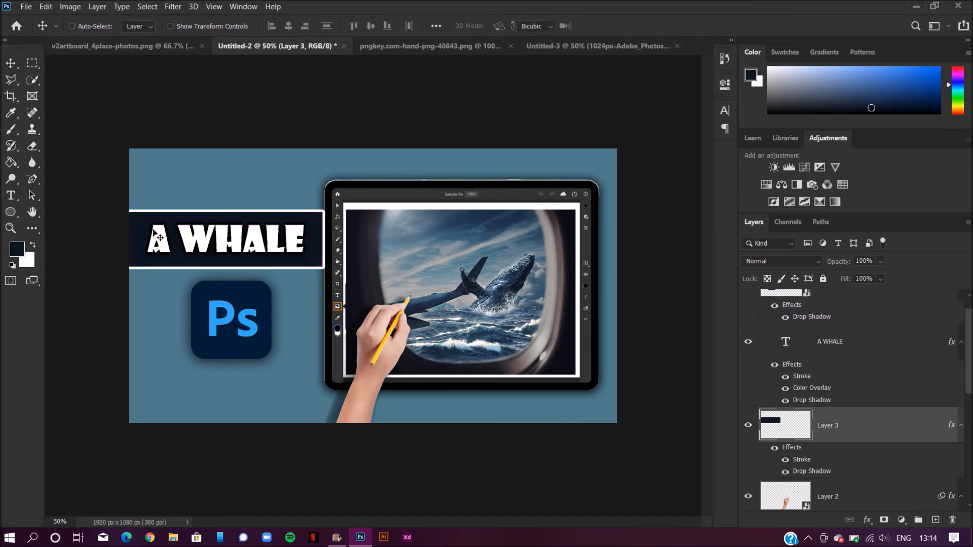
# Shift the dark blue band slightly left past the canvas edge and move the Photoshop icon slightly down and left beneath it.
pyautogui.hotkey('ctrl', 't')
pyautogui.moveTo(148, 226); pyautogui.dragTo(141, 228)
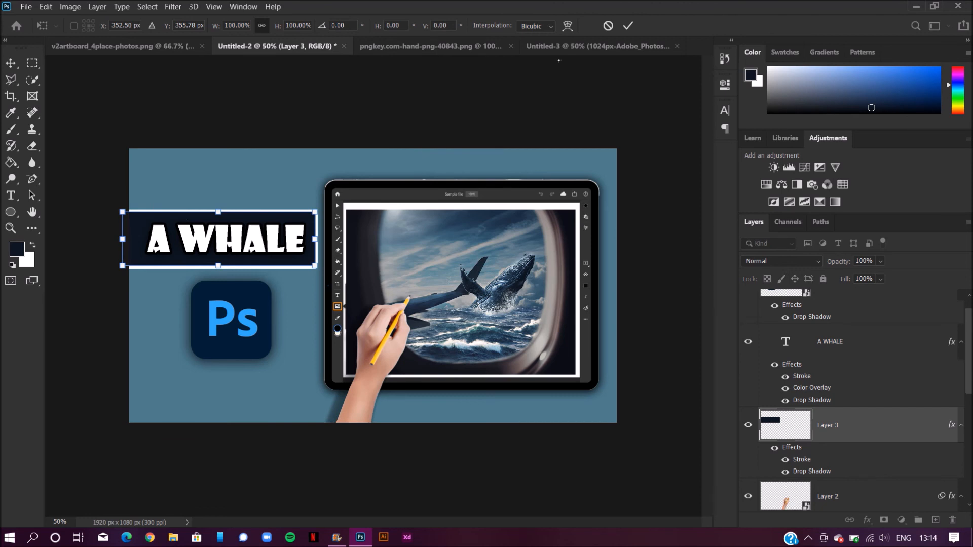
pyautogui.click(629, 25)
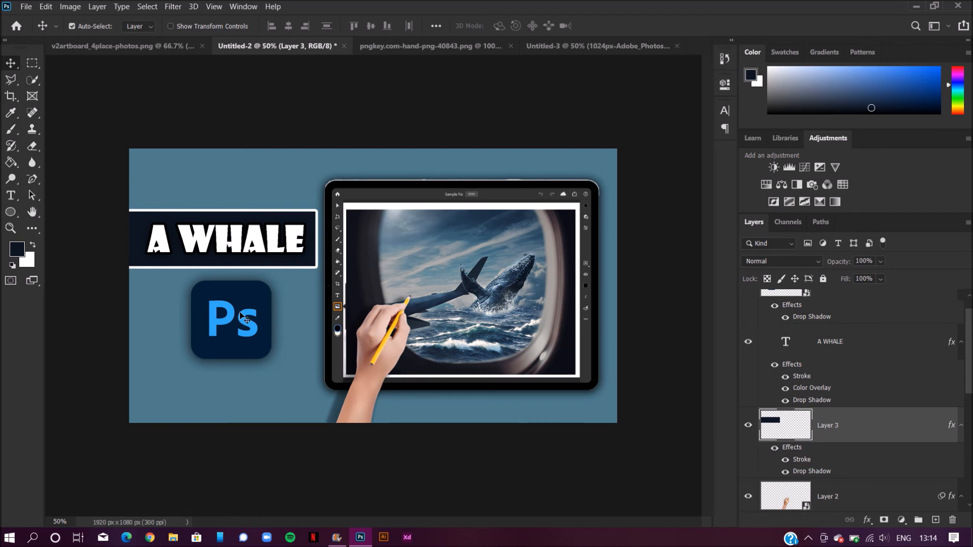
pyautogui.moveTo(240, 315); pyautogui.dragTo(235, 317)
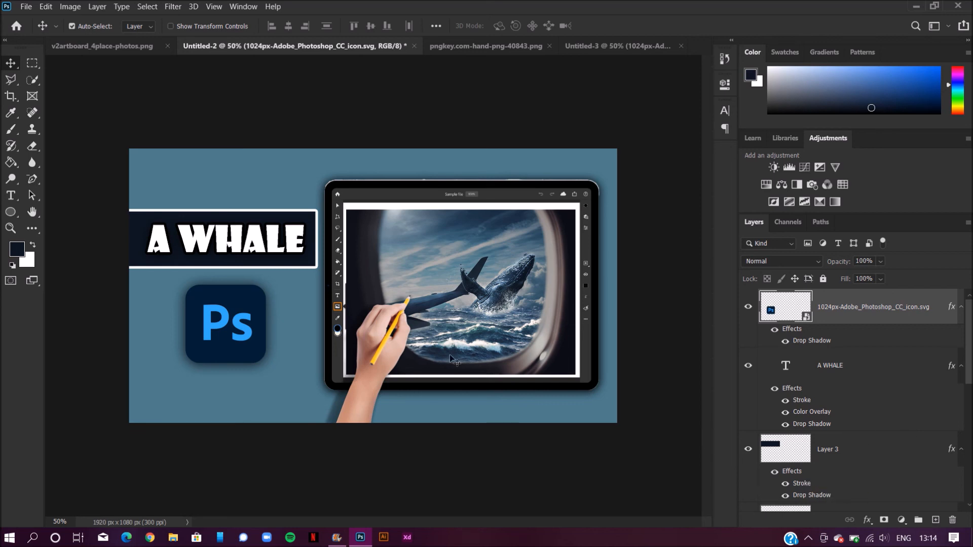
# Change the background Color Fill layer to light blue 7ec5f9, starting from the blue sampled from the Photoshop icon's letters.
pyautogui.scroll(-5, 860, 376)
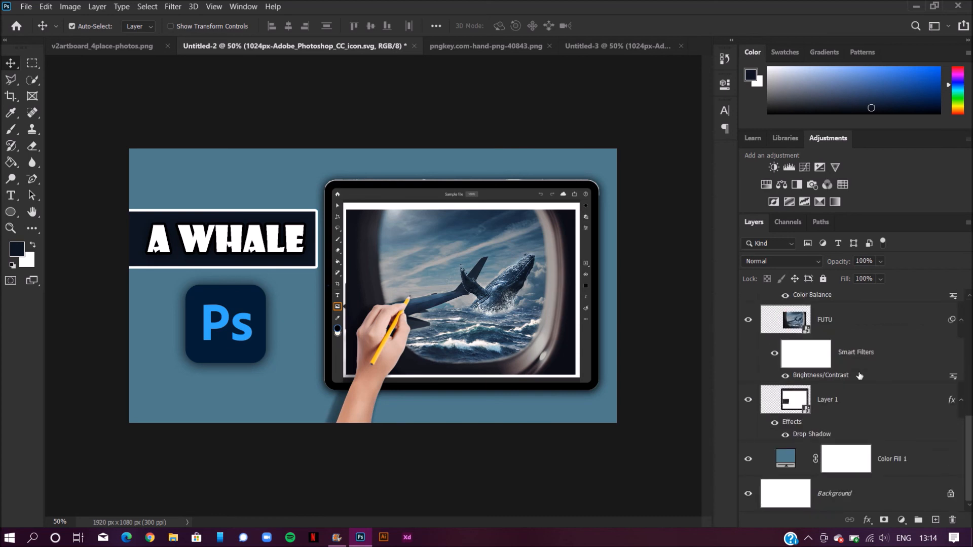
pyautogui.doubleClick(786, 458)
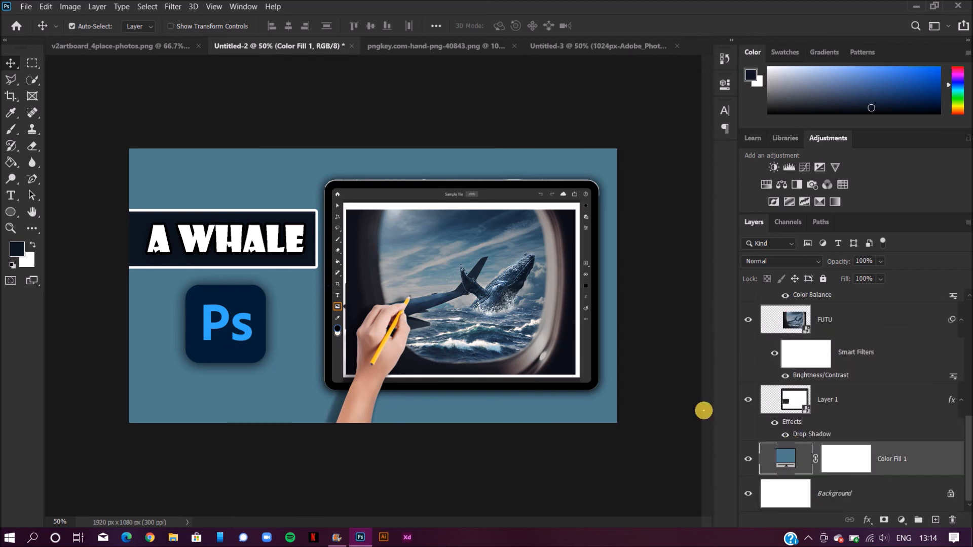
pyautogui.click(213, 305)
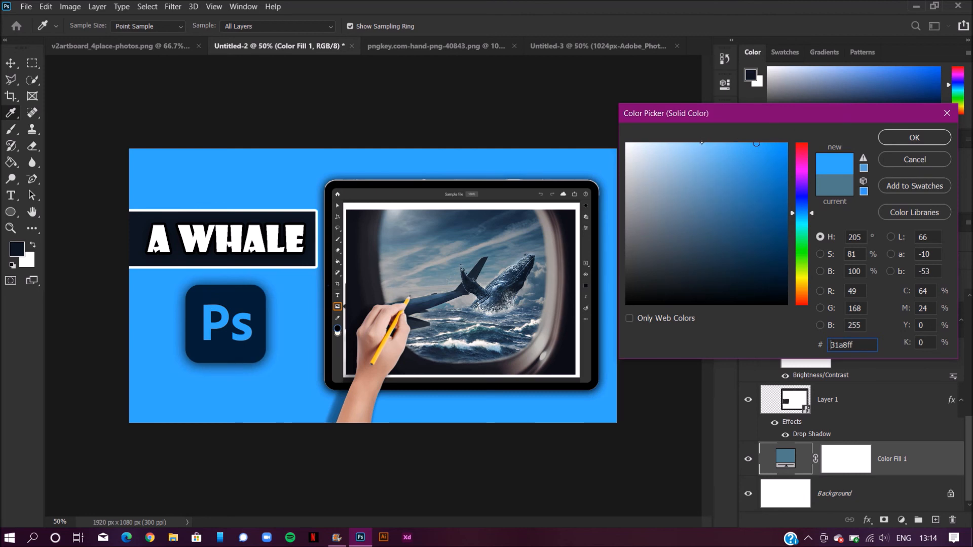
pyautogui.click(705, 147)
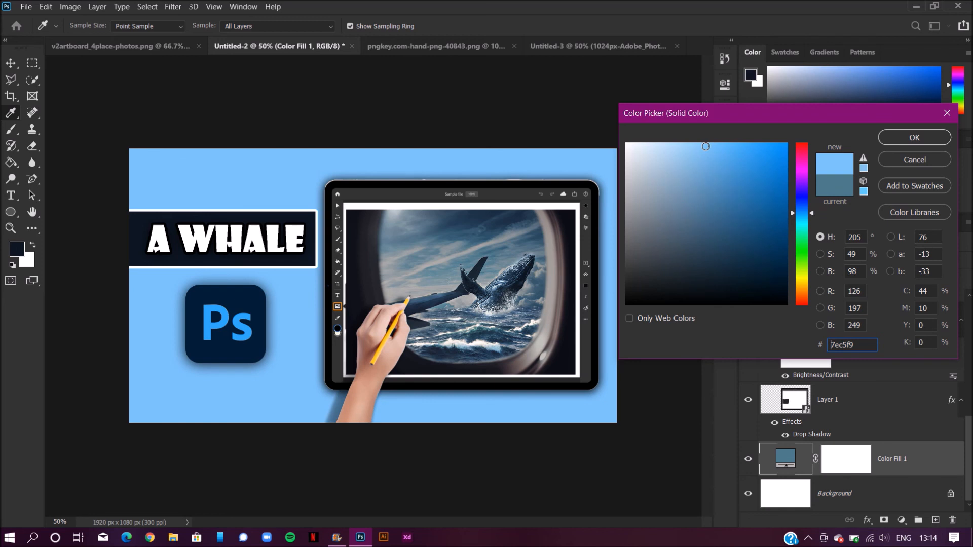
pyautogui.click(949, 137)
pyautogui.hotkey('ctrl', '-')
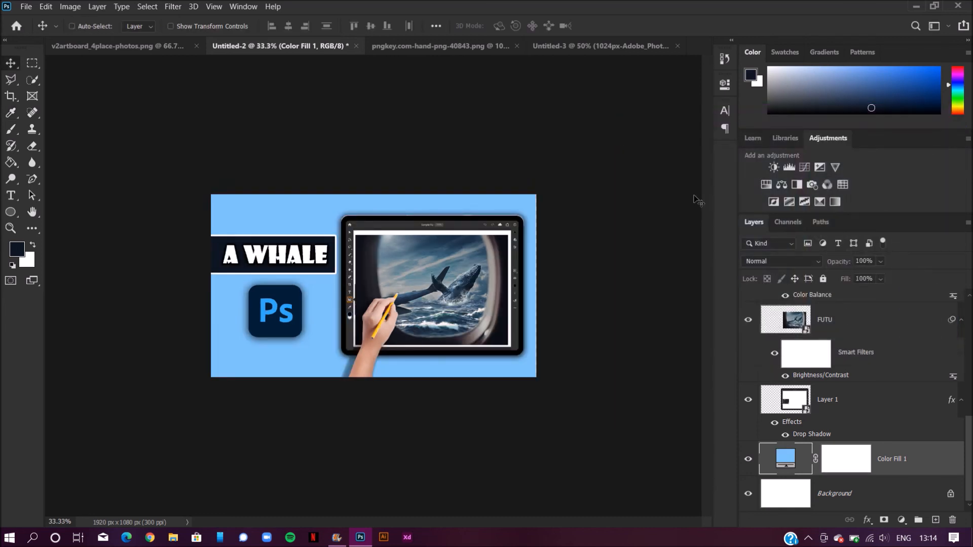